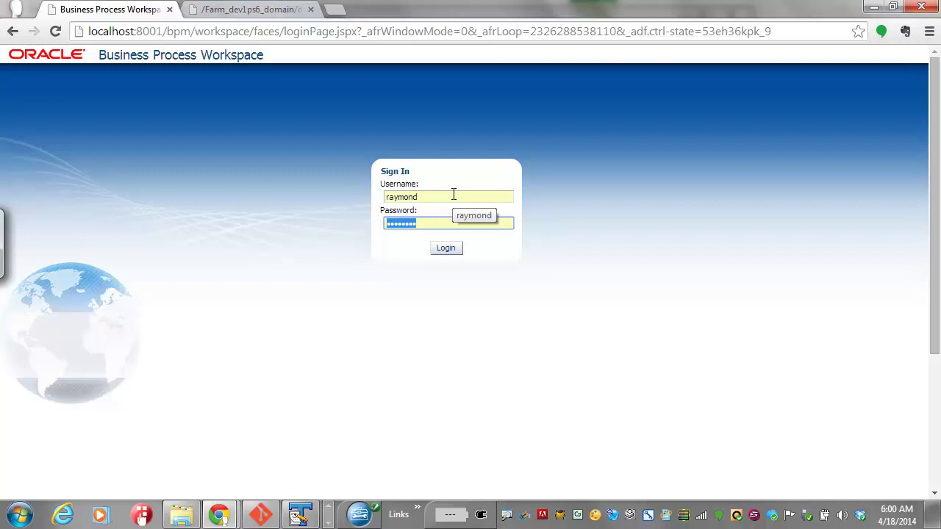
- Sign in with the requester's saved credentials and start a new request from the VacationRequestApprovalProcess application
click(450, 249)
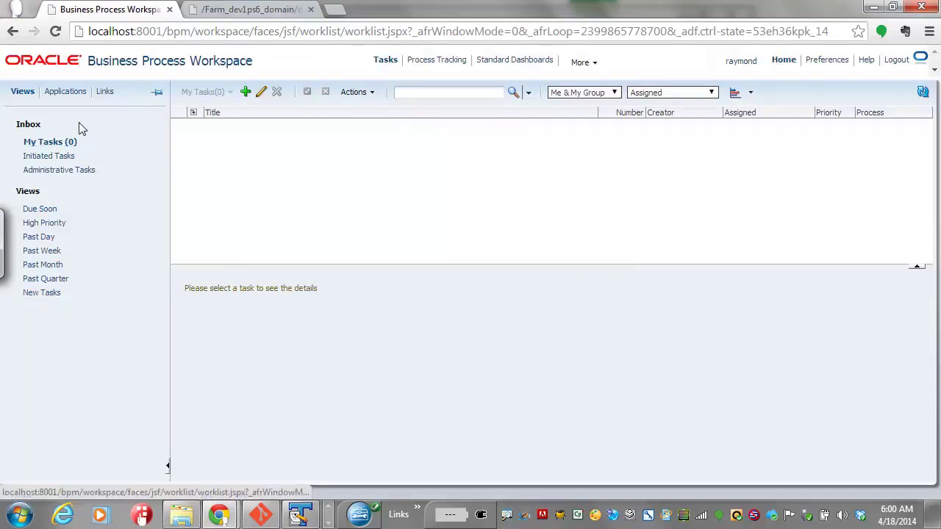
click(66, 91)
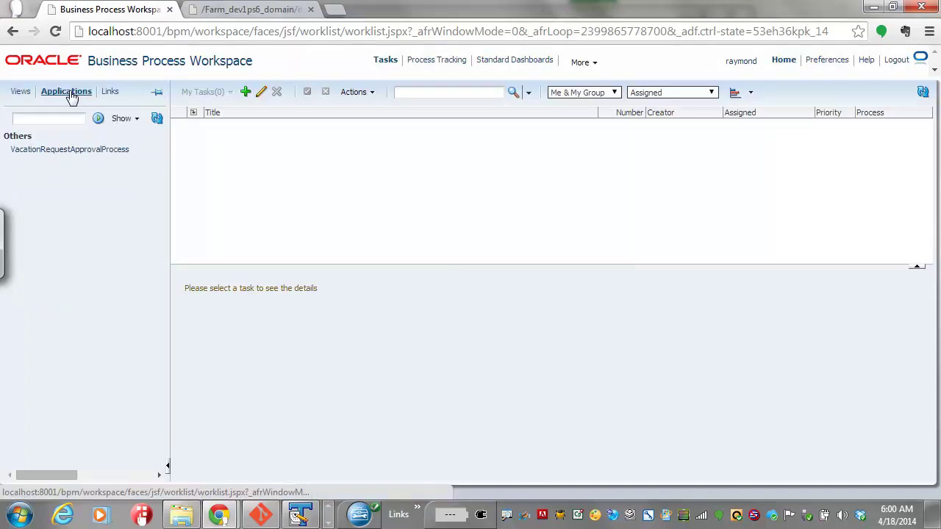
click(86, 152)
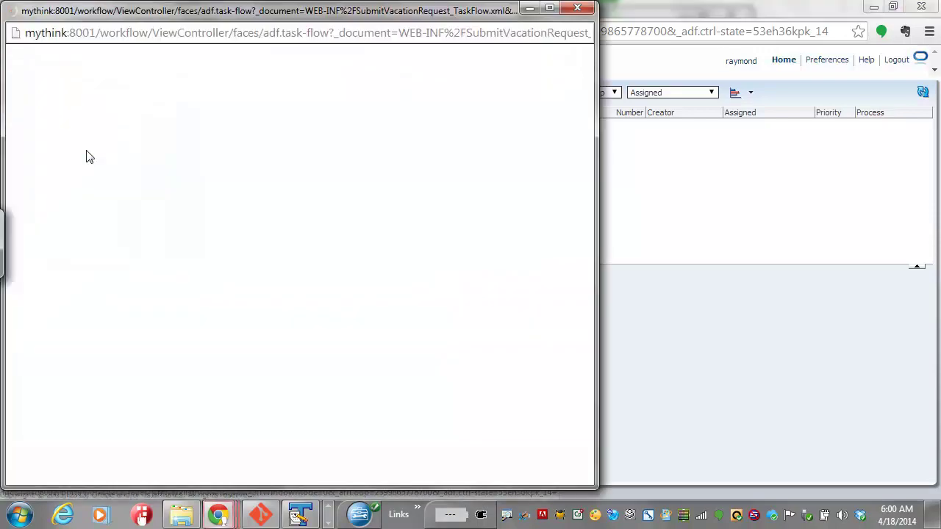
- Fill in the employee's ID and full name in the Submit Vacation Request form
click(116, 126)
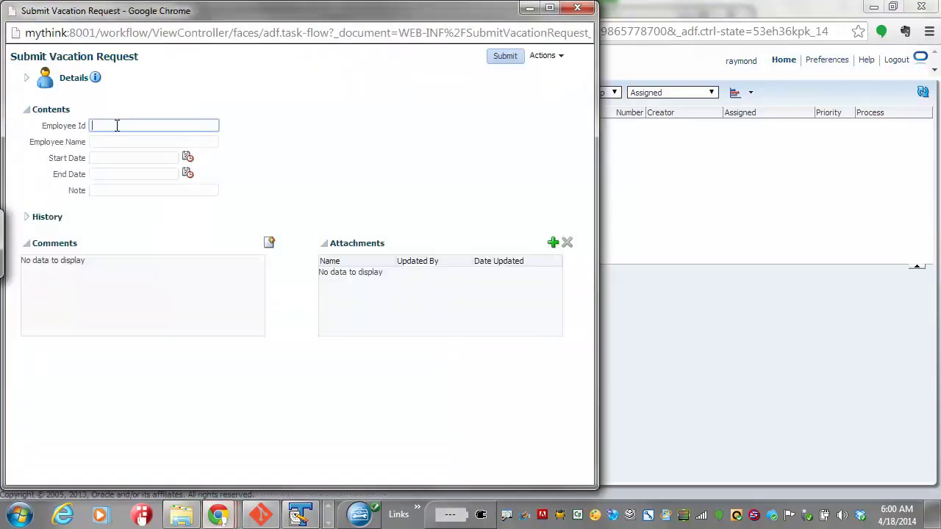
text(ray)
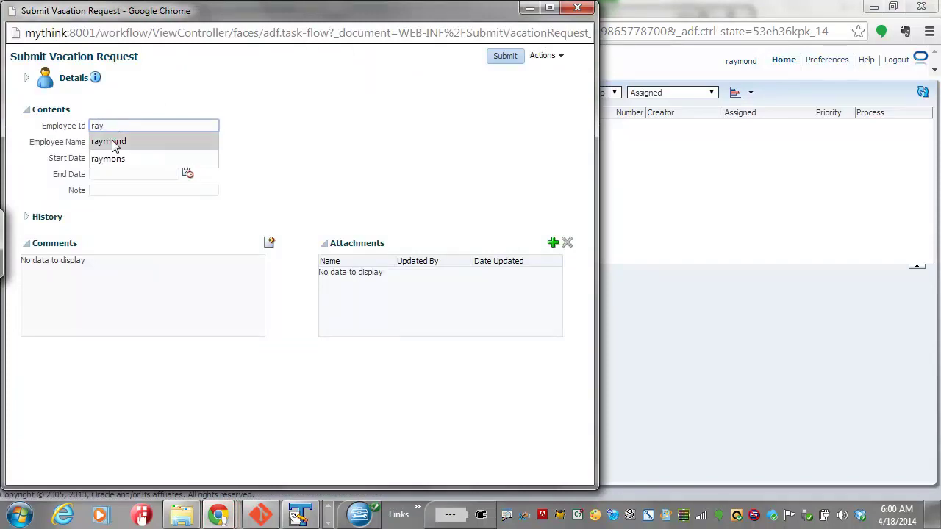
click(113, 141)
click(113, 141)
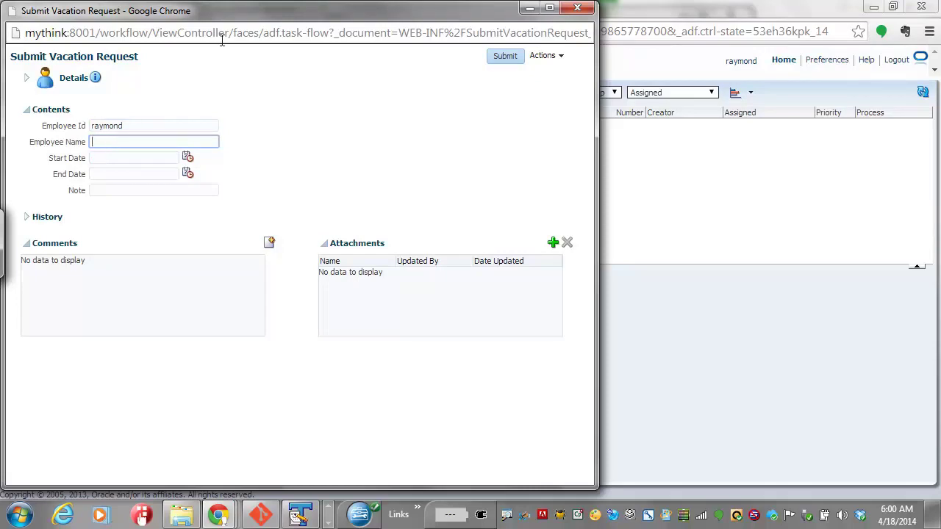
drag(290, 16, 376, 16)
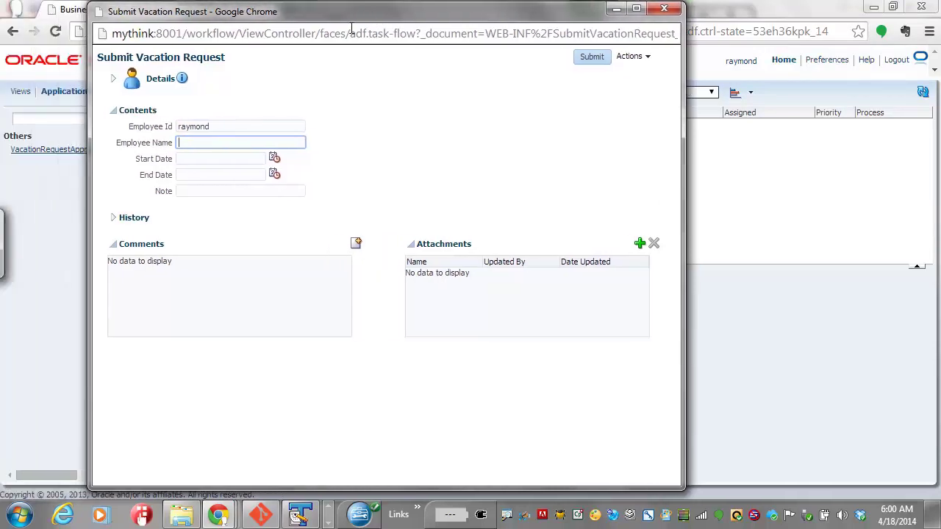
text(Ray)
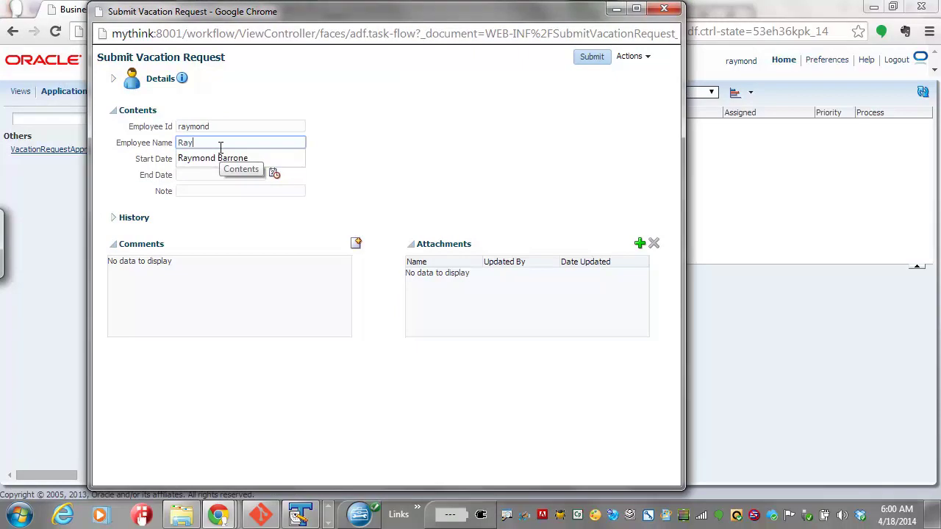
click(220, 158)
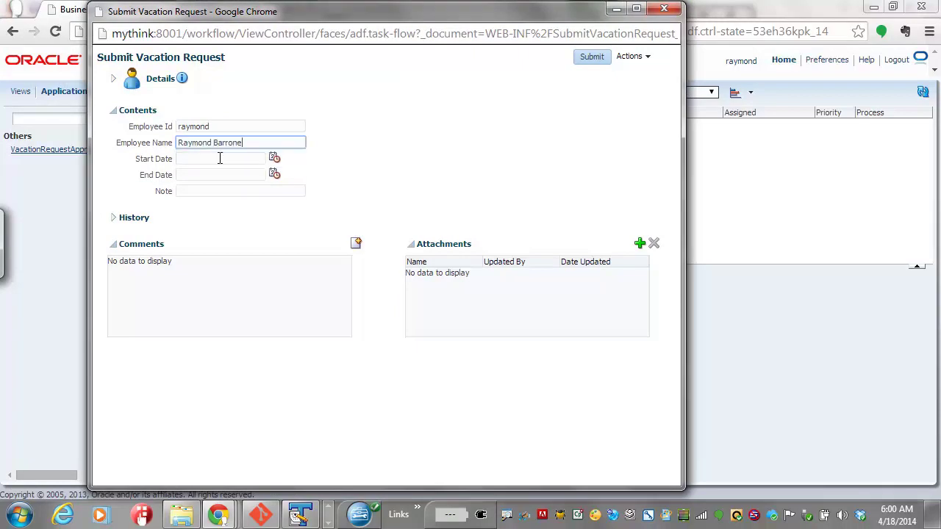
- Set the vacation's start date to 4/14/2014 and end date to 4/18/2014, and submit the request
click(274, 158)
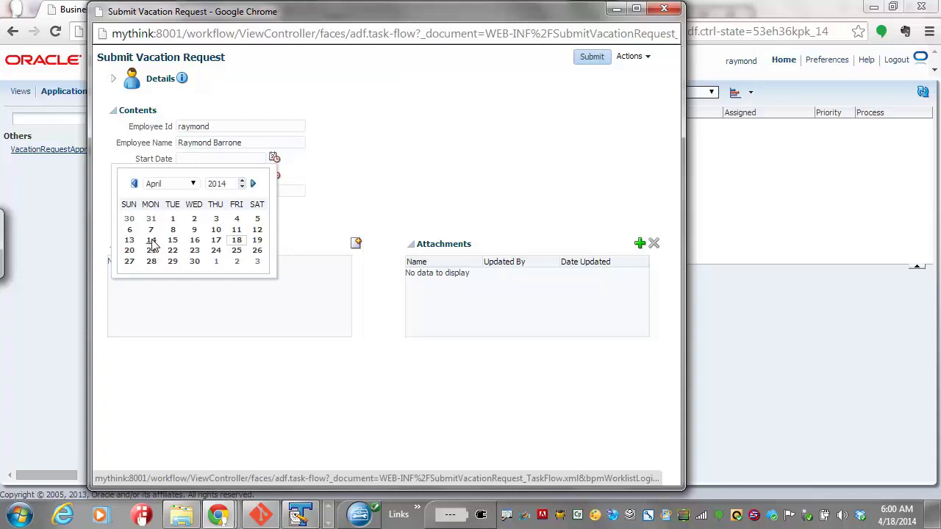
click(152, 241)
click(274, 175)
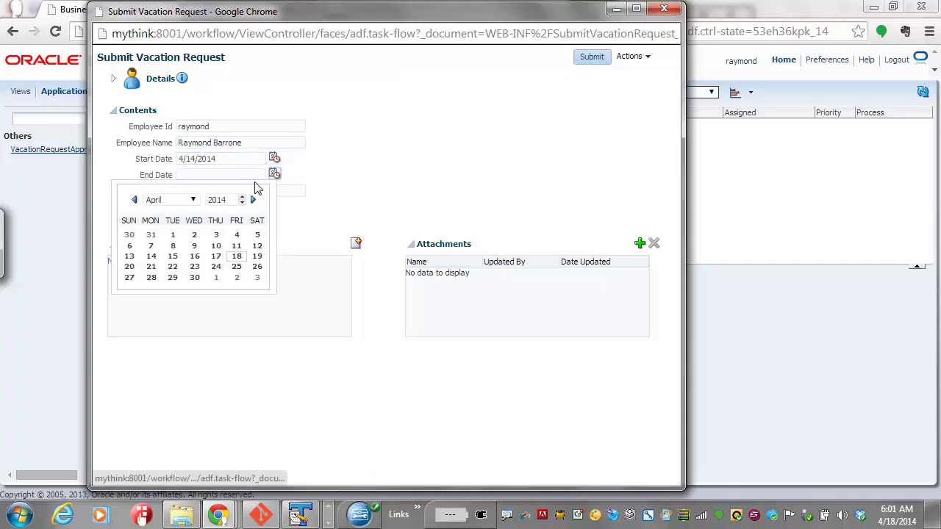
click(238, 257)
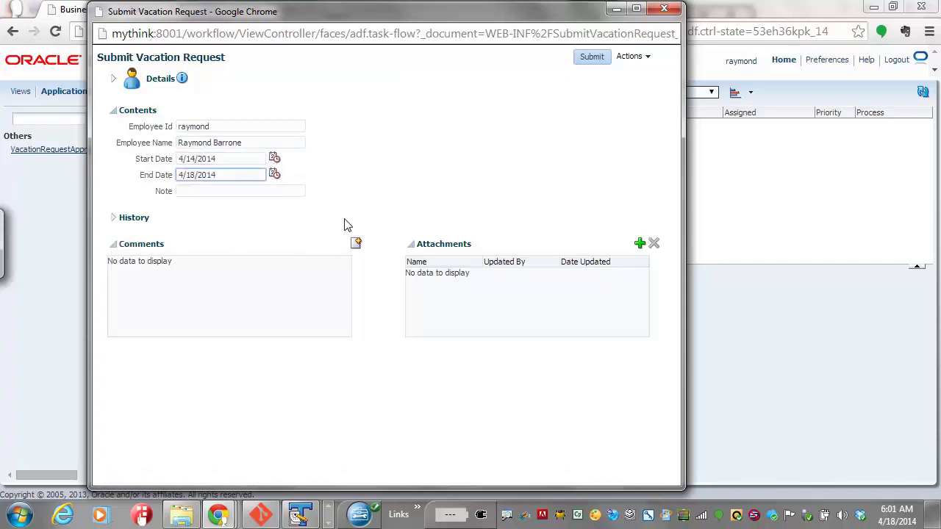
click(599, 59)
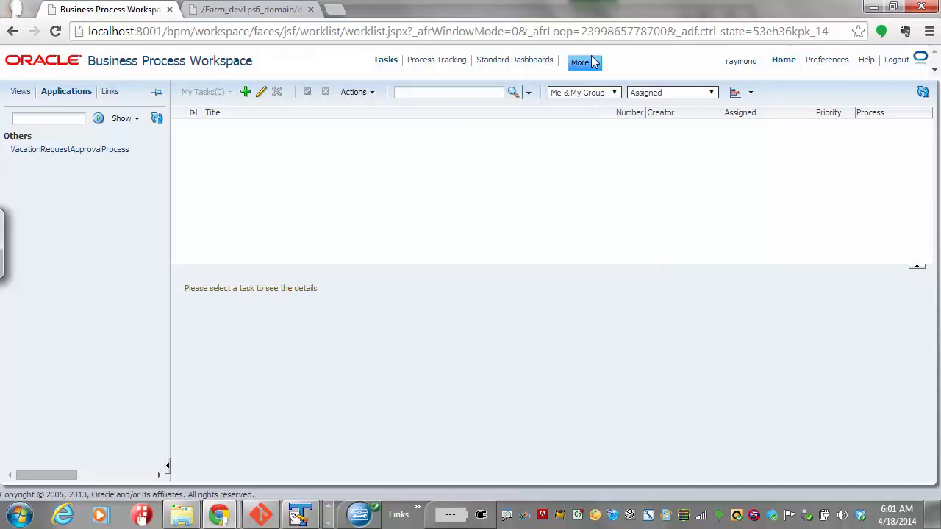
- Log out of the requester's account and sign in with the approver's username and prefilled password
click(897, 61)
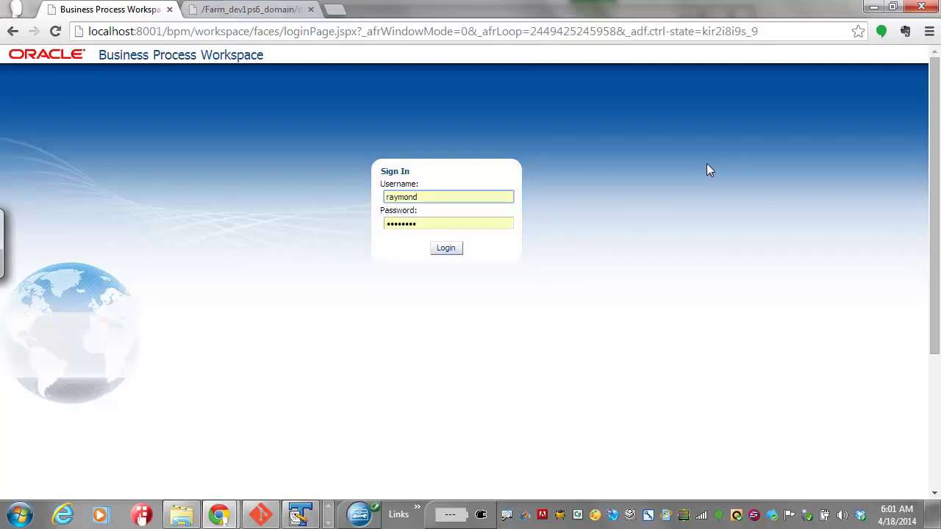
key(BackSpace)
key(BackSpace)
key(BackSpace)
key(BackSpace)
key(BackSpace)
key(BackSpace)
key(BackSpace)
text(debra)
key(Tab)
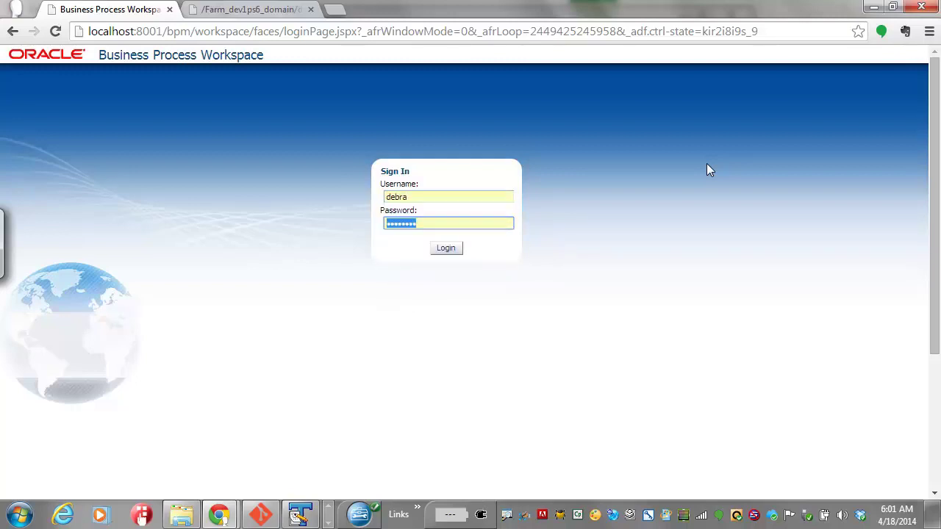
click(444, 250)
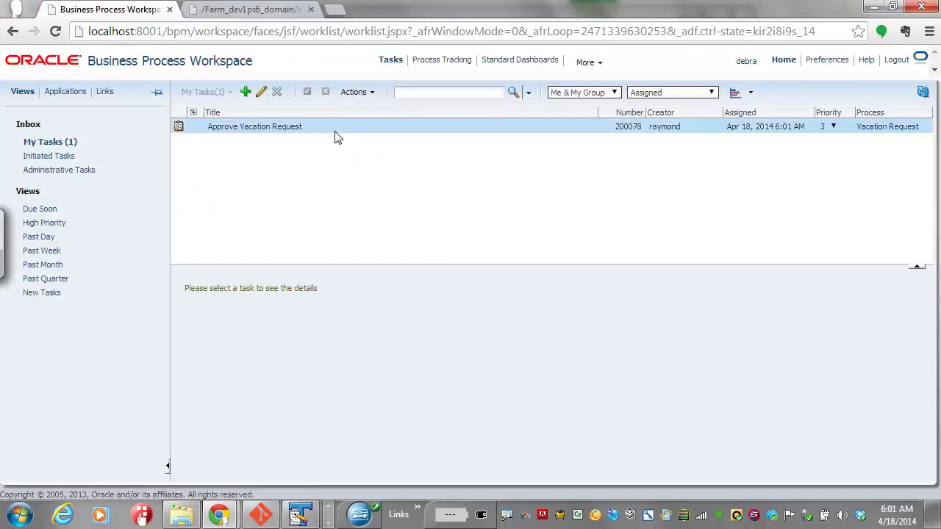
- Open the Approve Vacation Request task and claim it
click(322, 123)
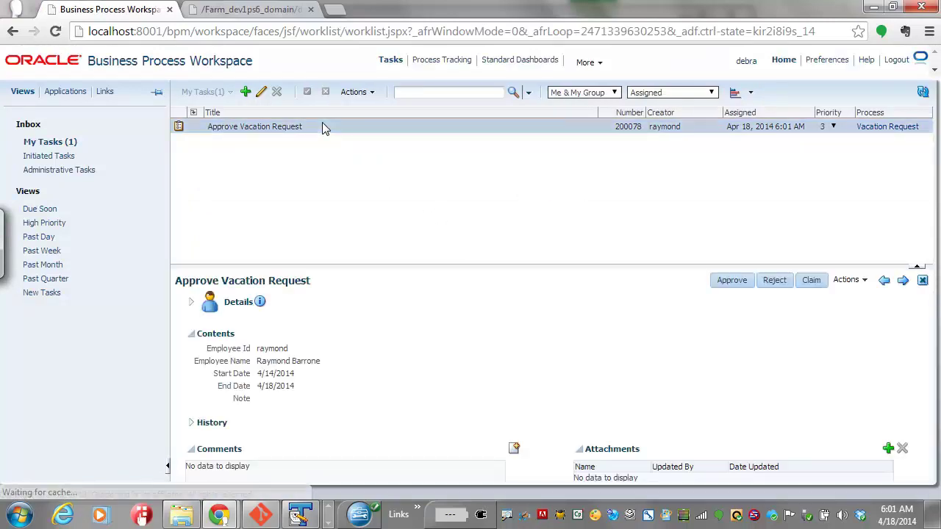
click(819, 283)
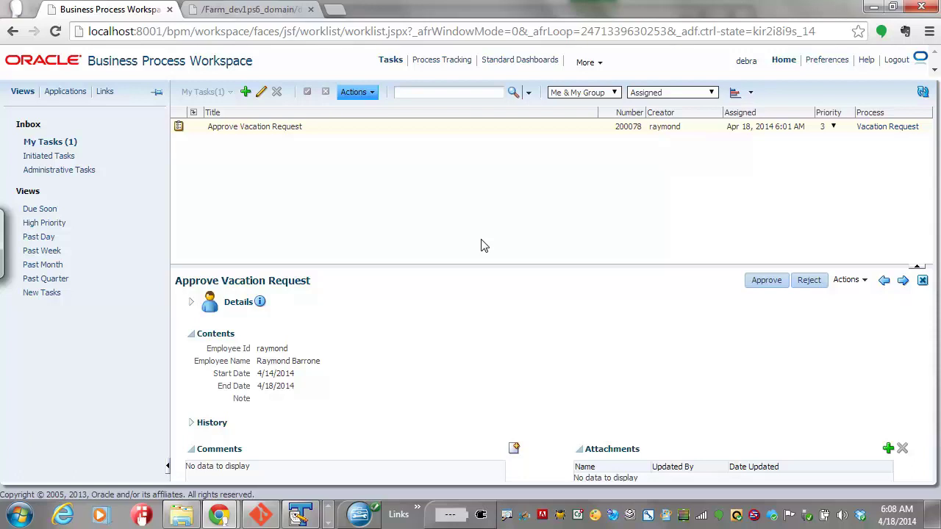
- Start reassigning the Approve Vacation Request task, search for the intended assignee by name and select that user
click(319, 129)
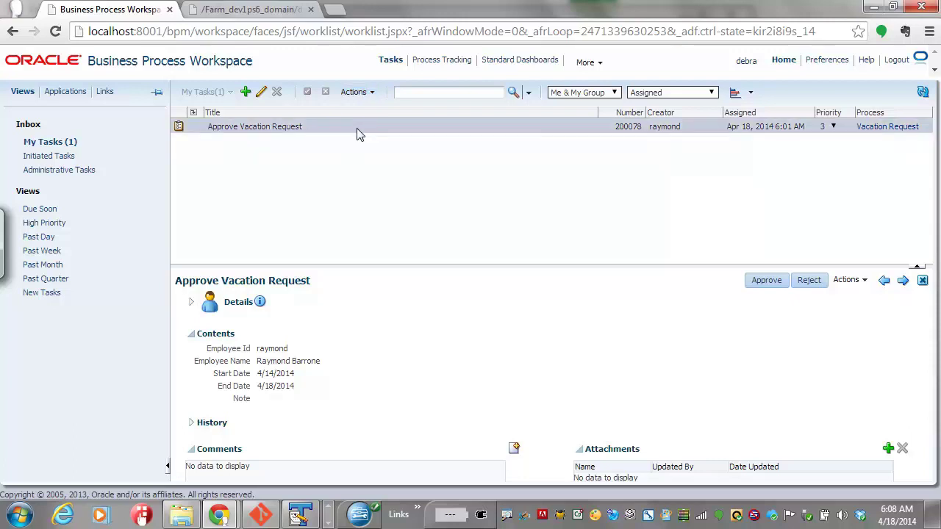
click(372, 94)
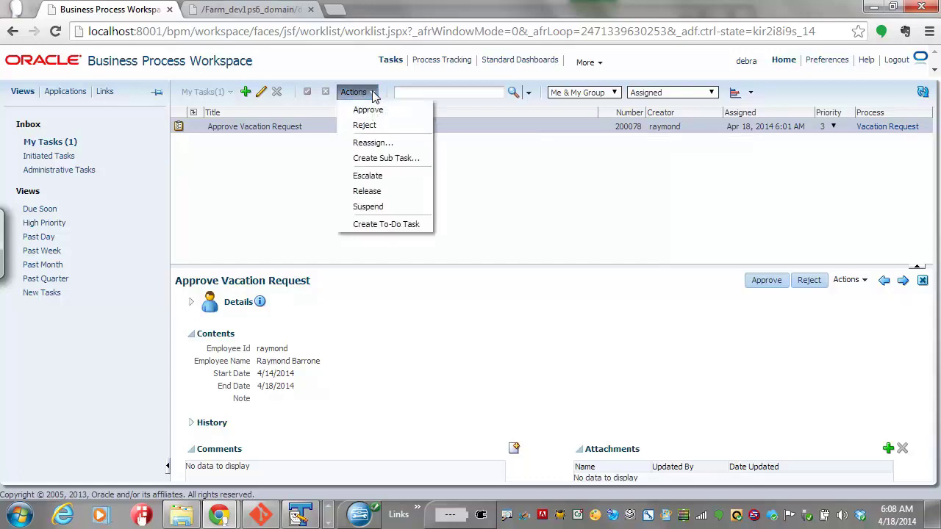
click(372, 144)
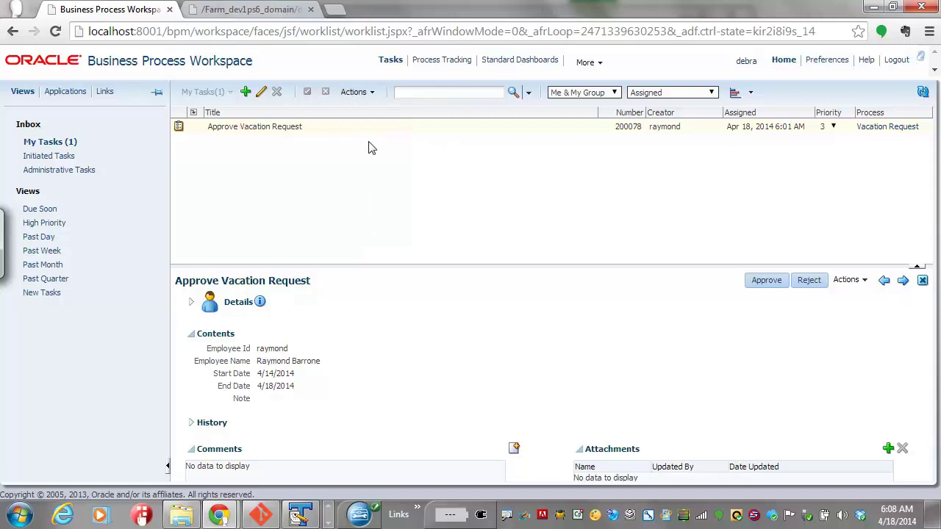
click(353, 210)
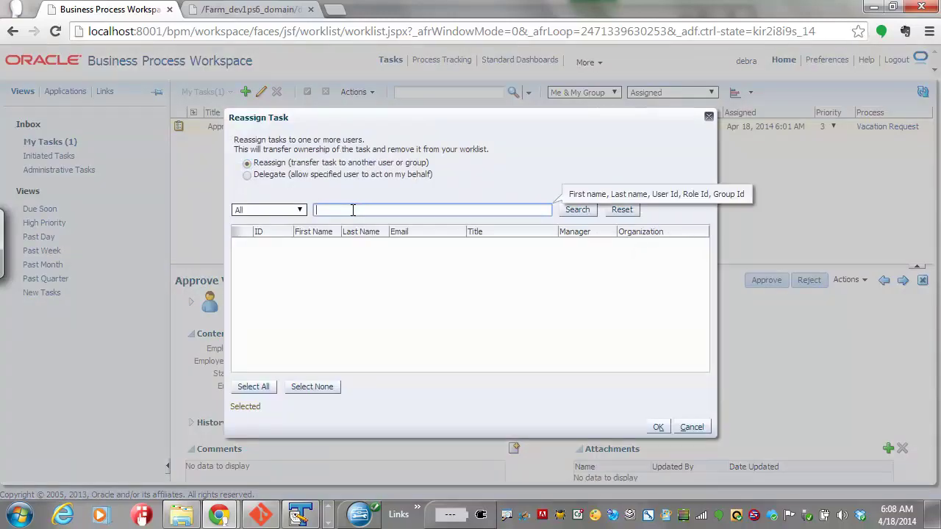
text(marie)
click(576, 211)
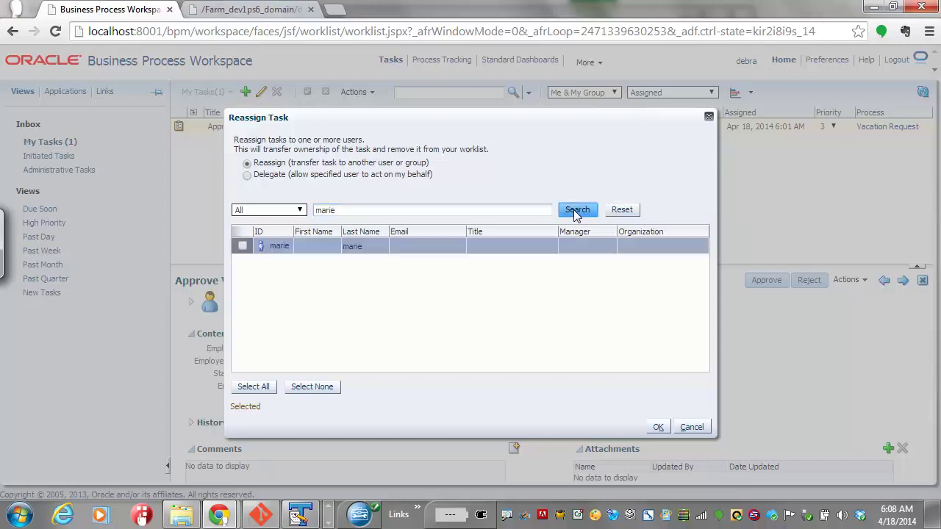
click(242, 247)
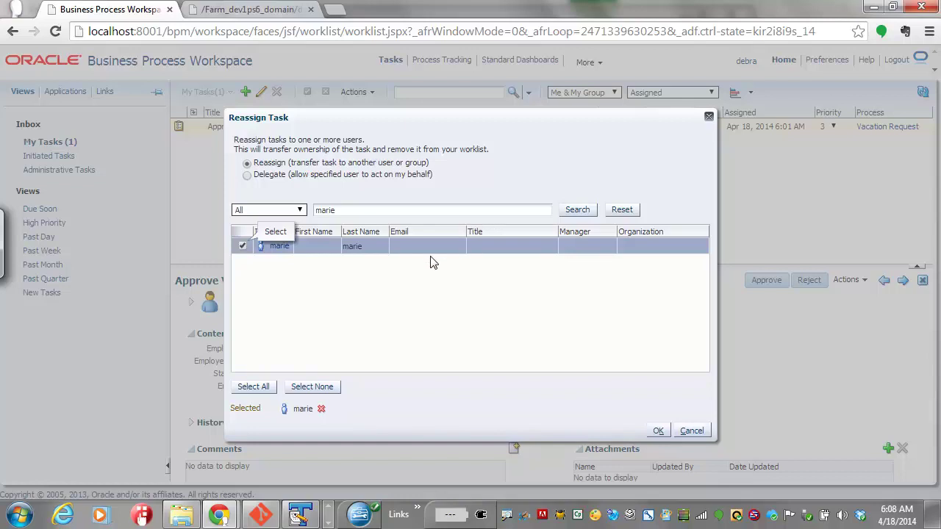
- Search for a second user by name among the possible assignees
double_click(335, 212)
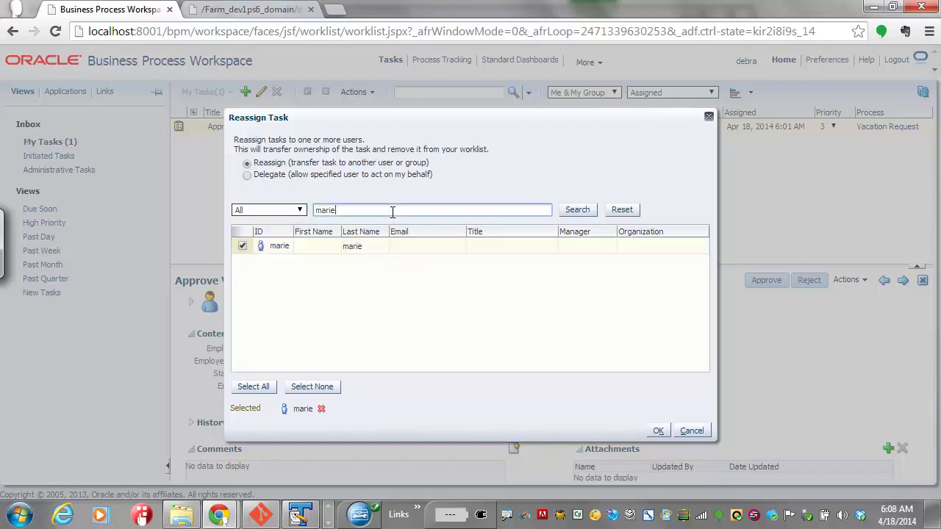
text(robert)
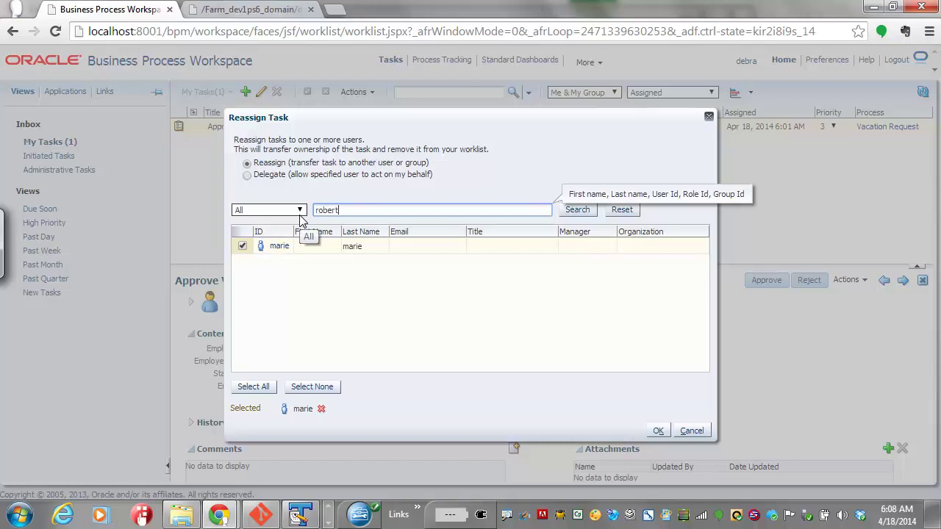
click(576, 211)
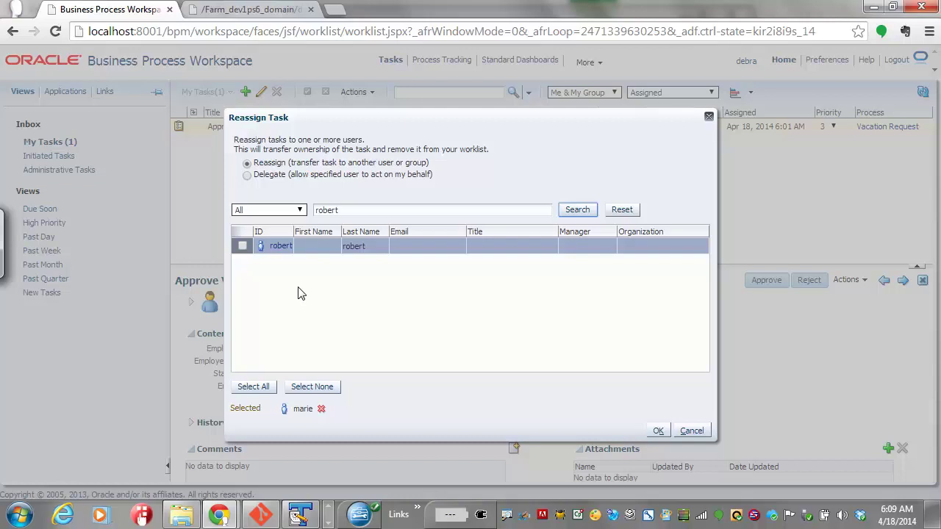
- Search for the already selected assignee again and confirm transferring the task to that user
double_click(357, 209)
text(marie)
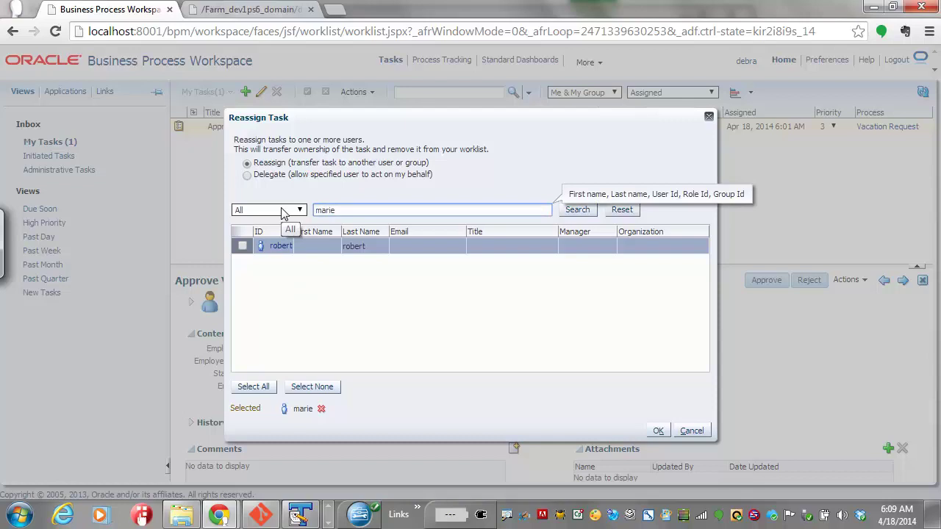
click(576, 211)
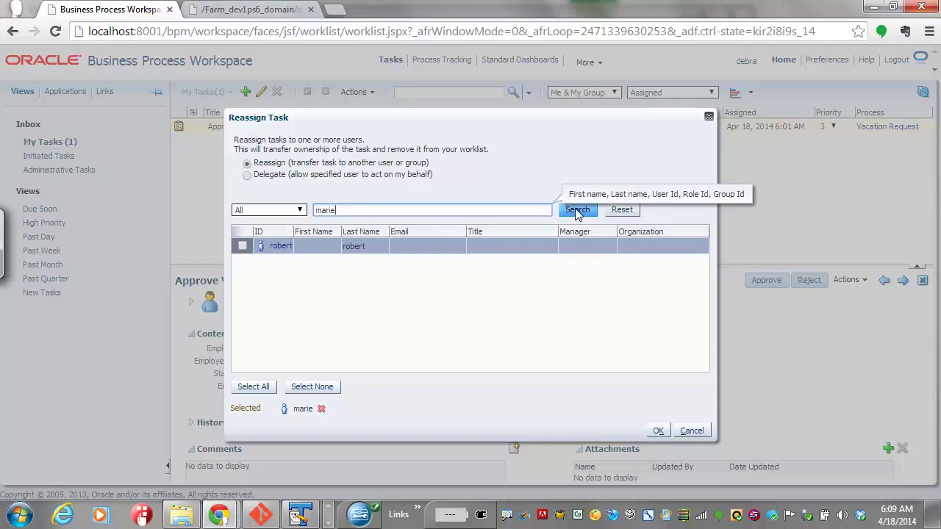
click(659, 432)
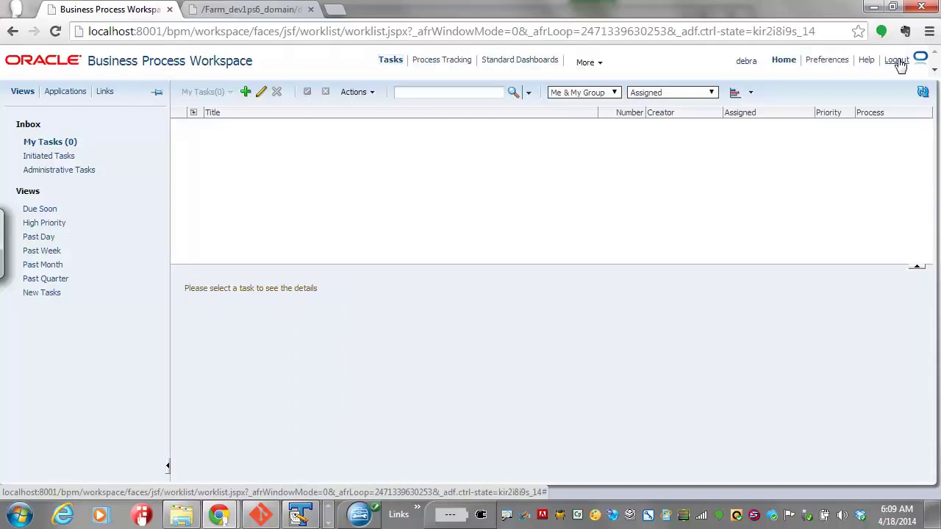
- Log out of the approver's account and sign in with the new assignee's username and prefilled password
click(897, 60)
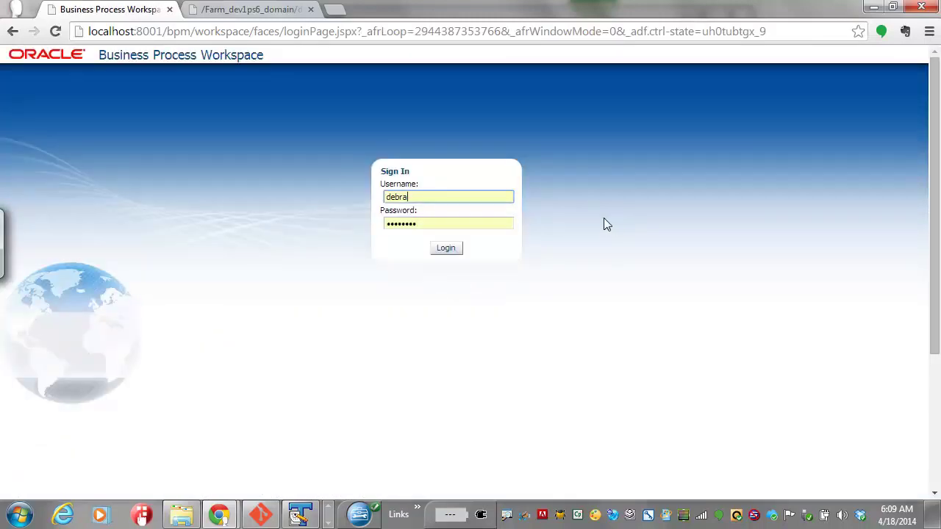
key(BackSpace)
key(BackSpace)
key(BackSpace)
key(BackSpace)
key(BackSpace)
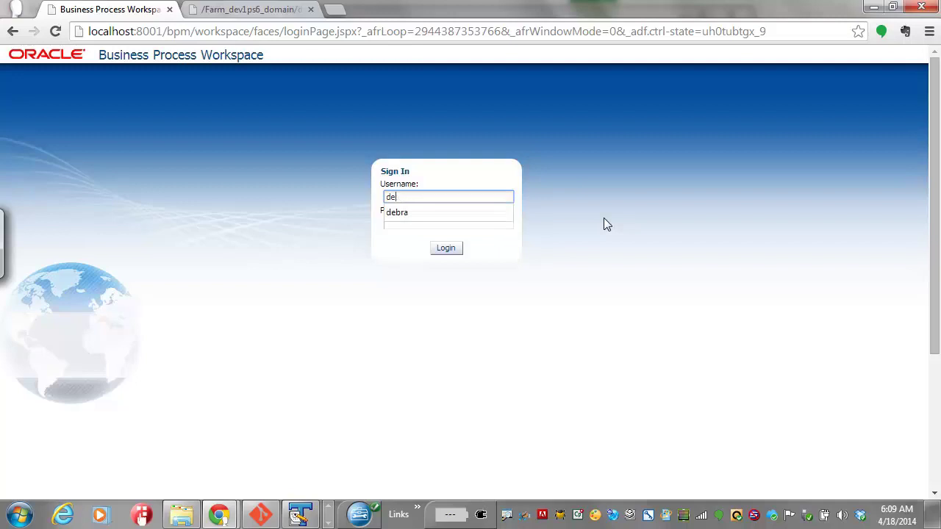
text(marie)
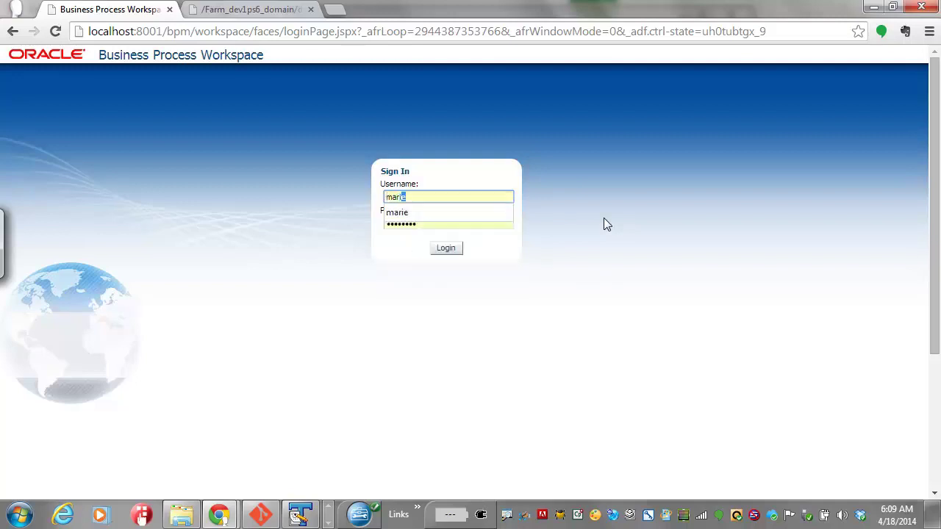
key(Tab)
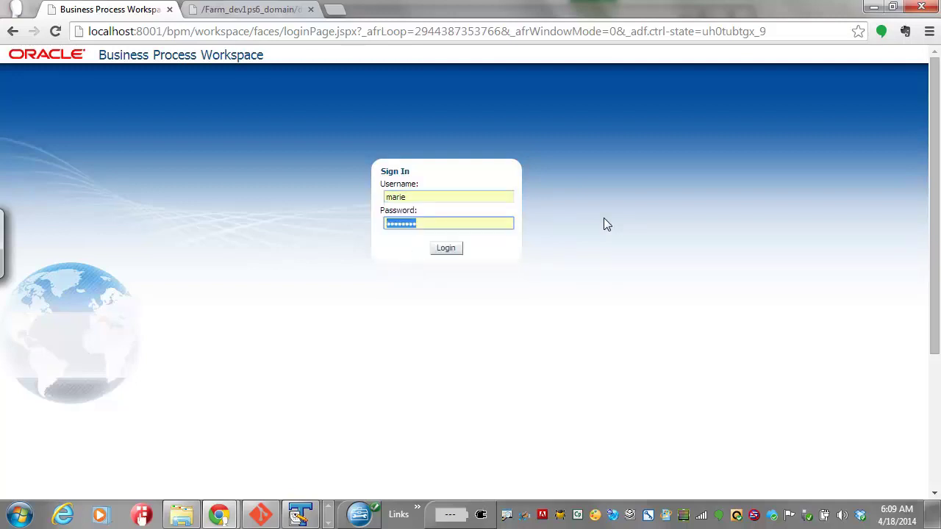
click(446, 249)
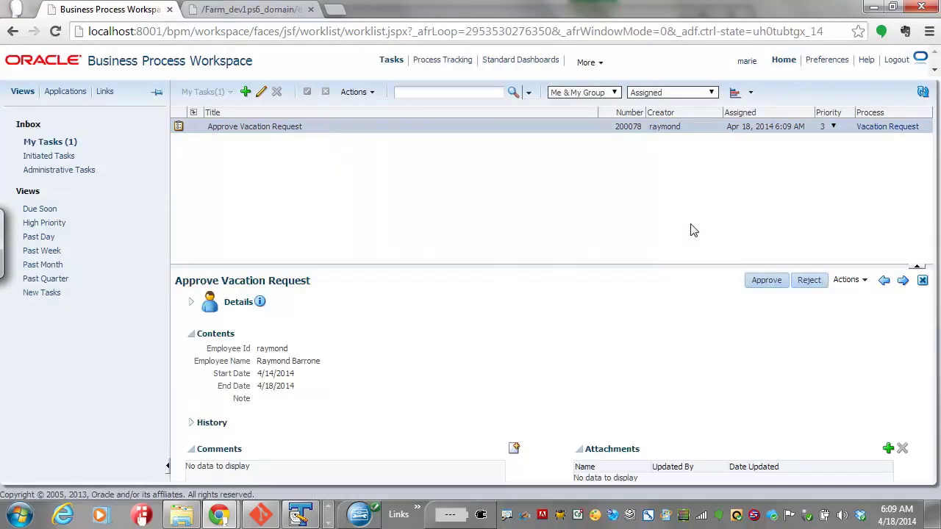
- Approve the reassigned Approve Vacation Request task
click(768, 282)
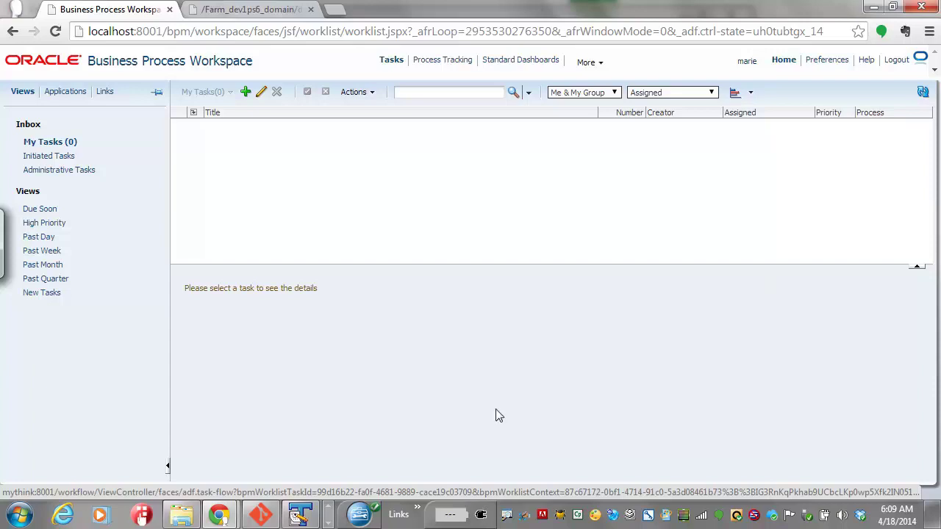
mouse_move(300, 514)
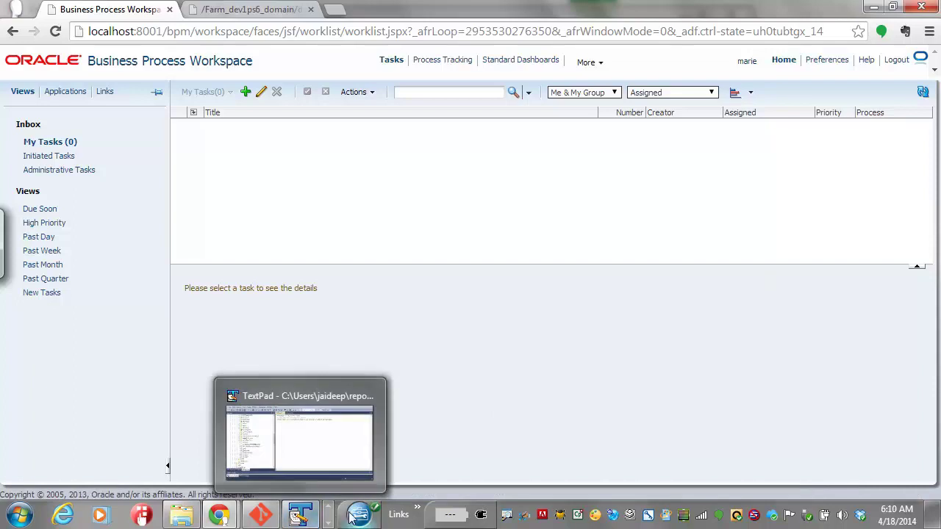
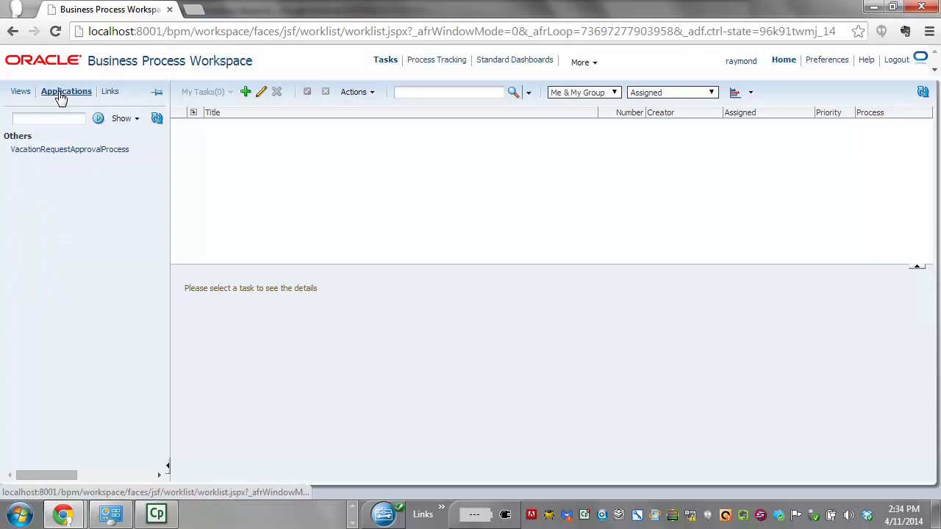
- Start a new vacation request from VacationRequestApprovalProcess and fill in the requester's employee ID and full name
click(73, 151)
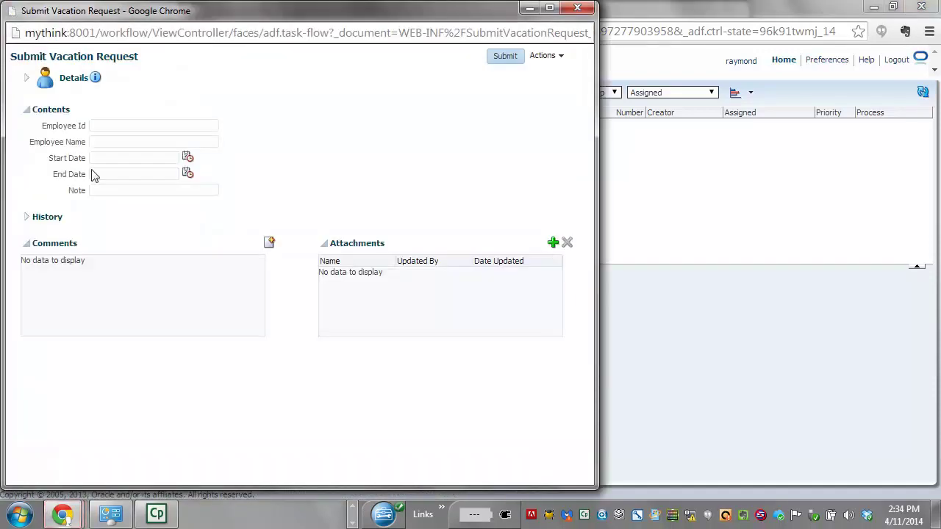
click(146, 126)
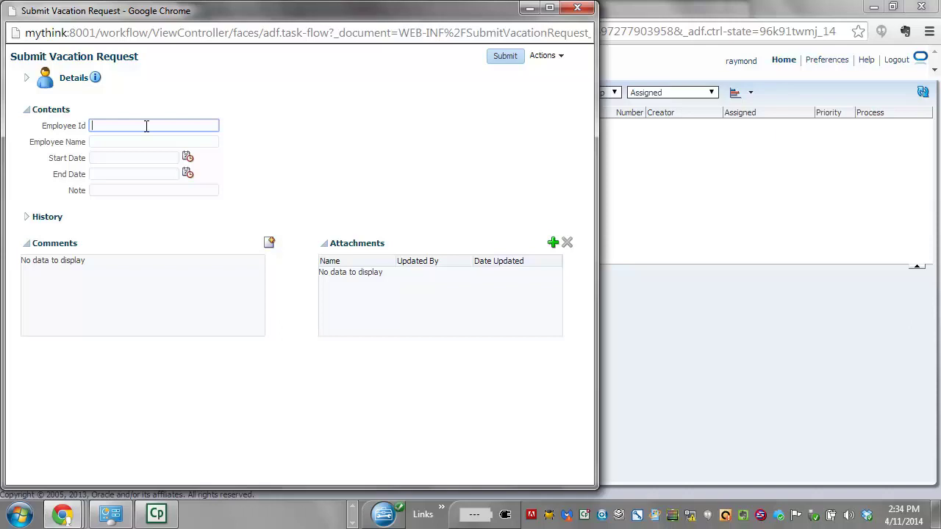
text(ra)
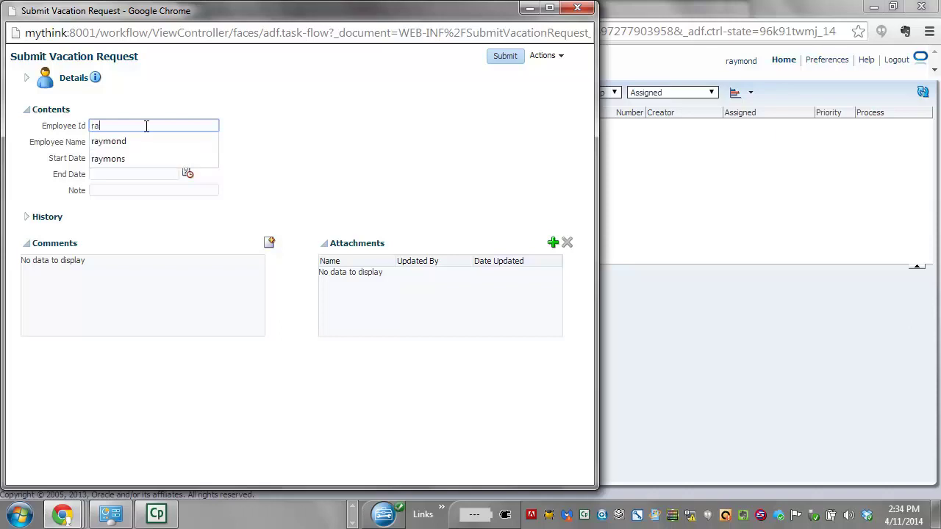
text(ymond)
key(Tab)
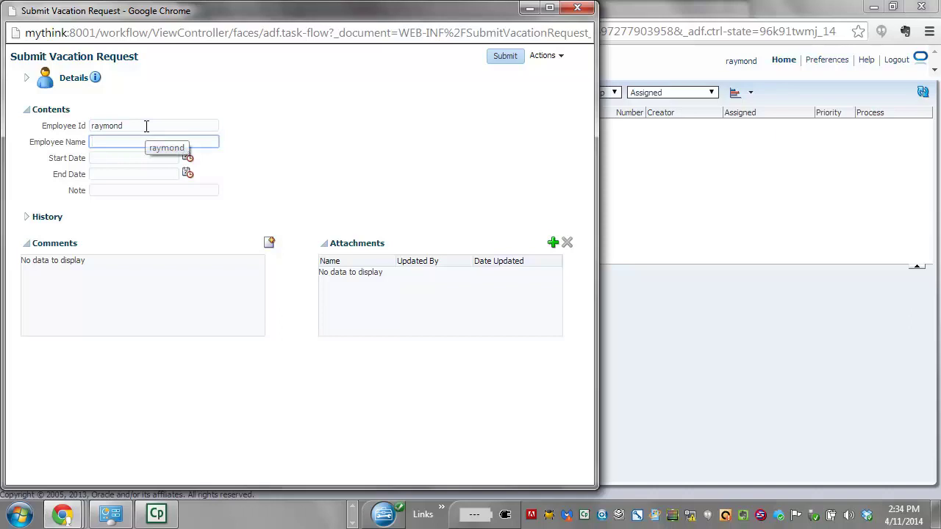
text(R)
- Set the vacation's start date to 4/14/2014 and end date to 4/18/2014, and submit the request
click(154, 157)
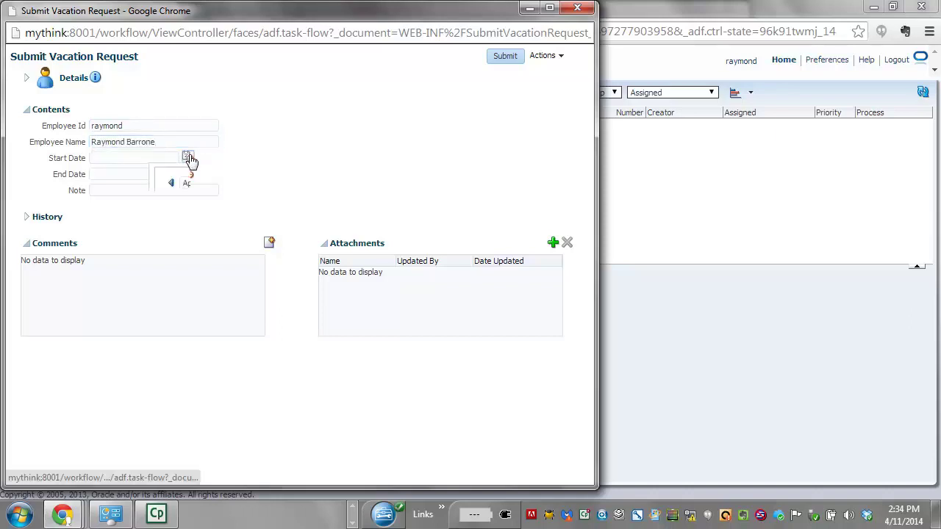
click(188, 158)
click(65, 240)
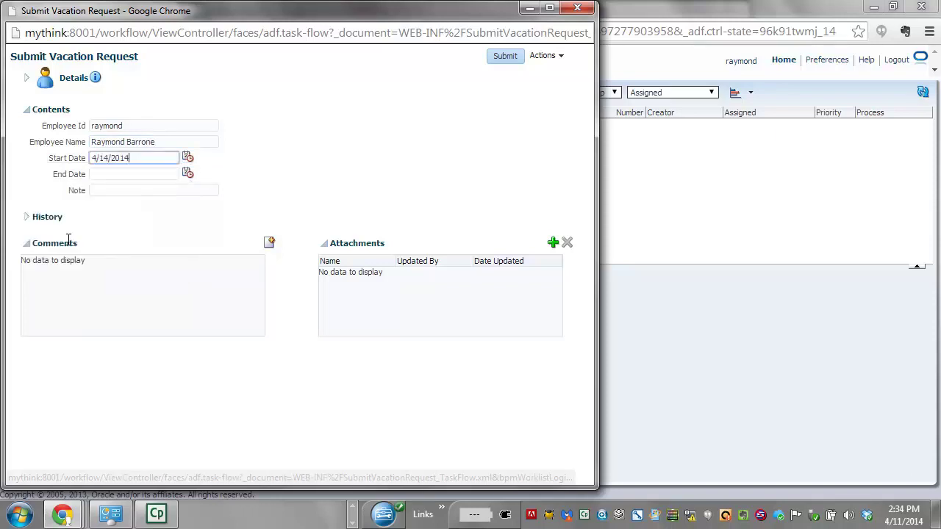
click(187, 174)
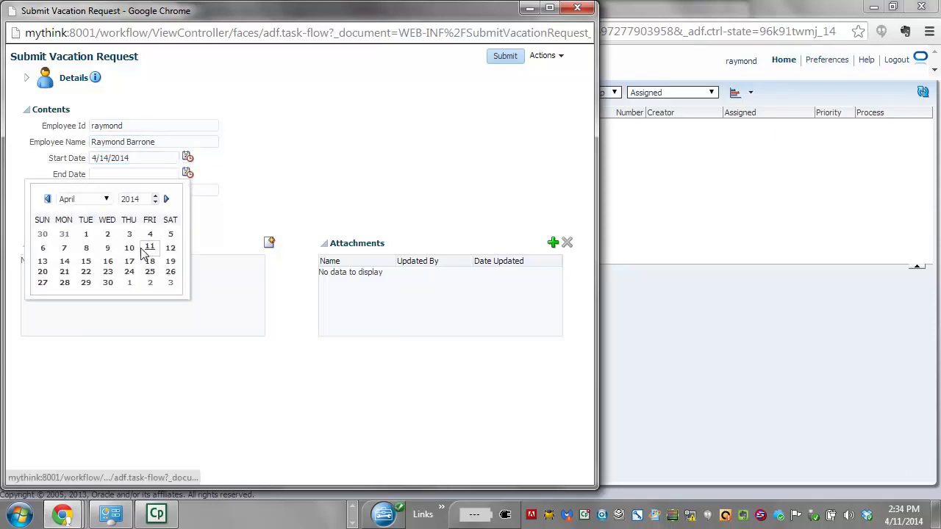
click(150, 255)
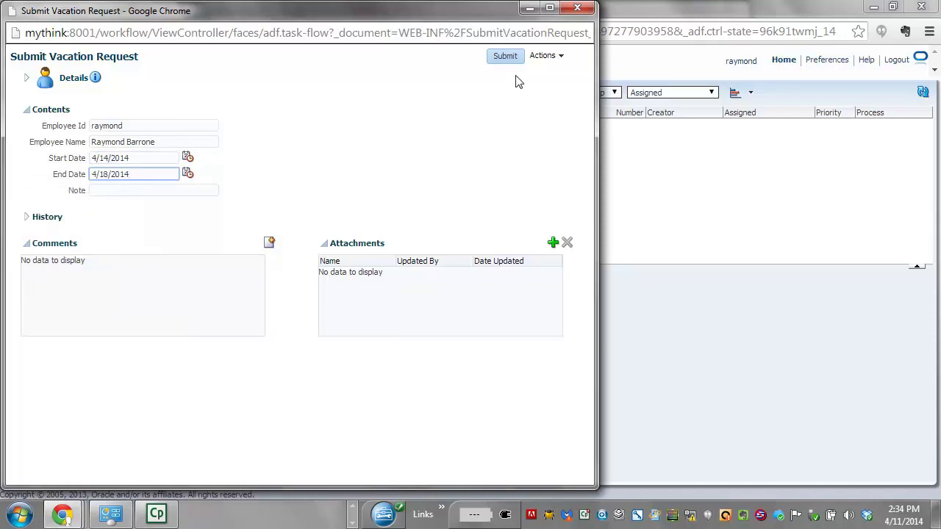
click(505, 56)
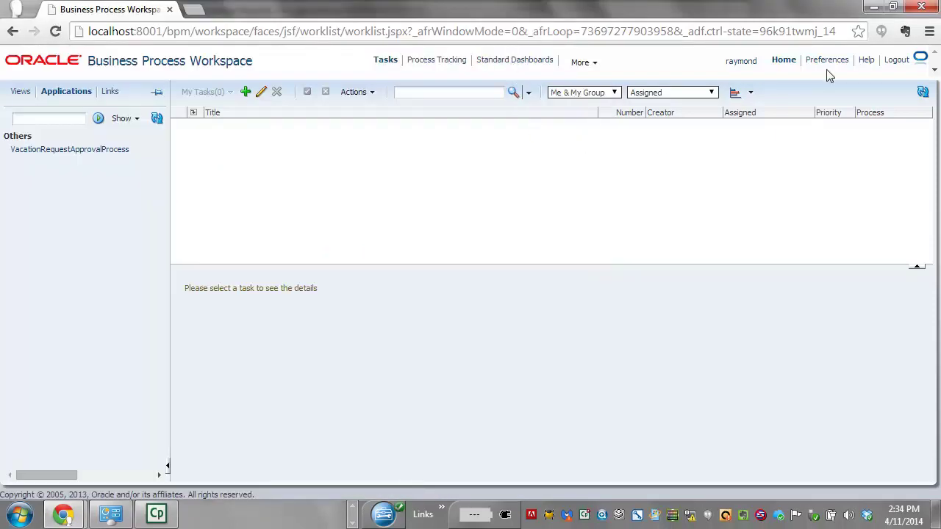
- Log out of the requester's account and sign in with the approver's username and prefilled password
click(895, 64)
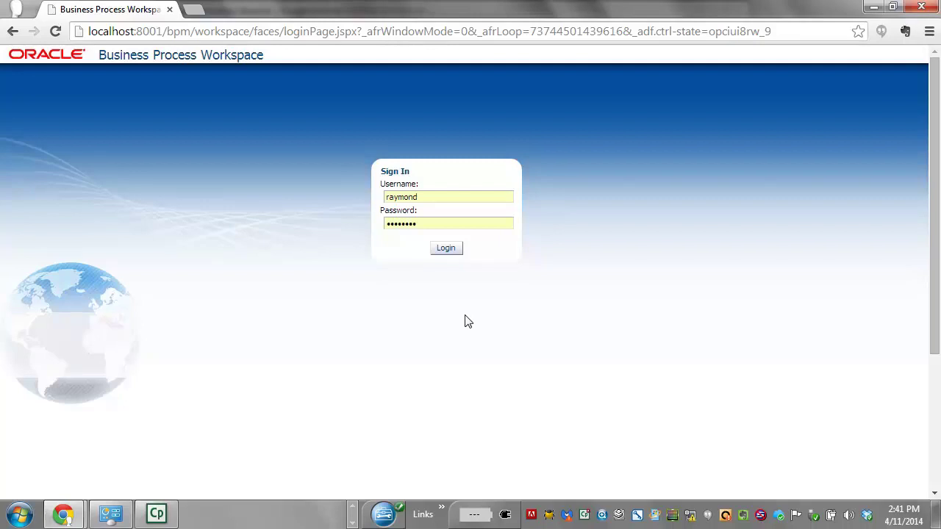
click(411, 196)
double_click(412, 197)
text(debra)
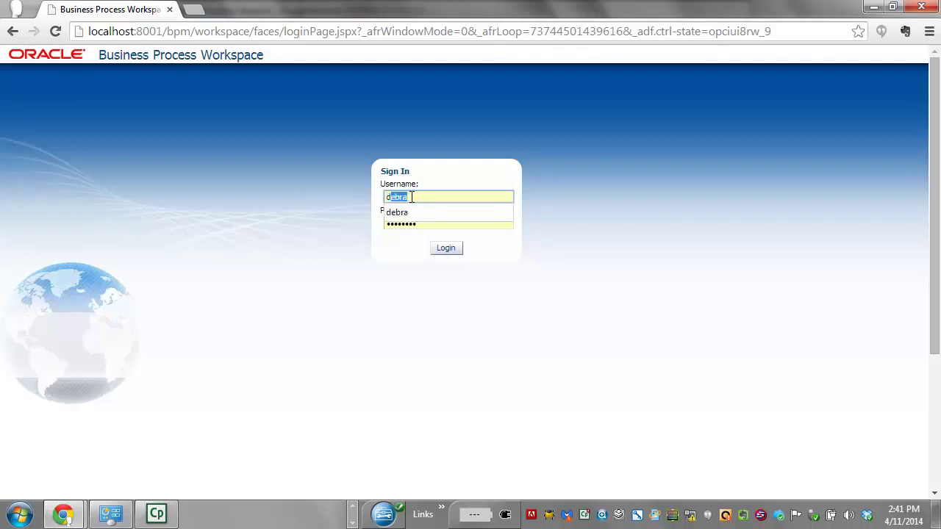
key(Tab)
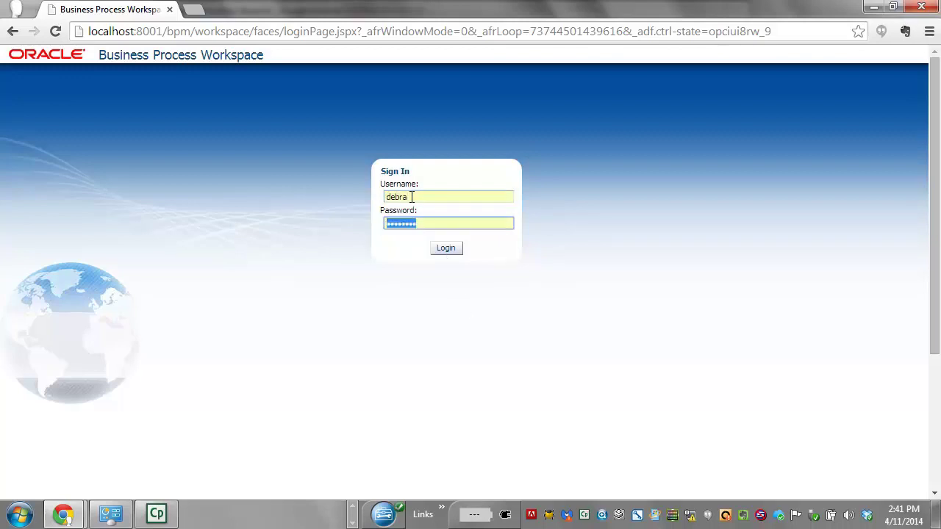
click(447, 248)
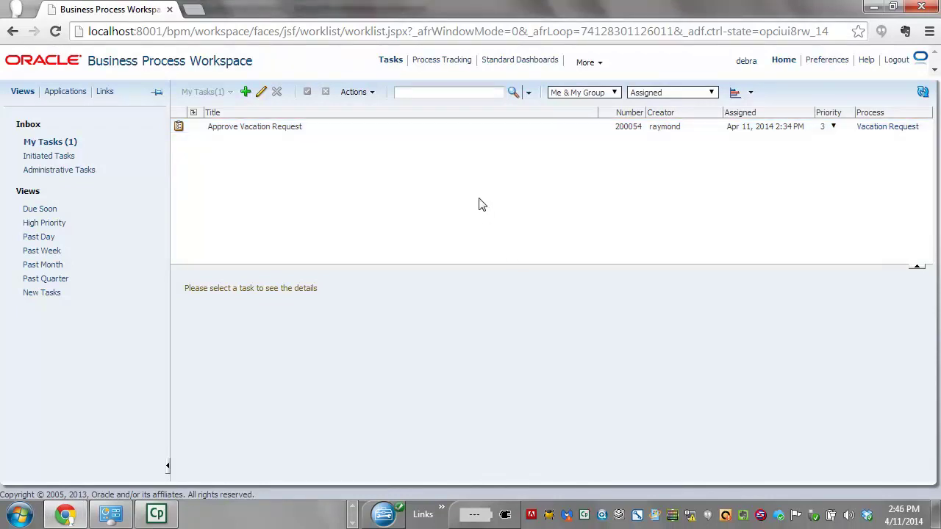
- Open the Approve Vacation Request task and claim it
click(471, 126)
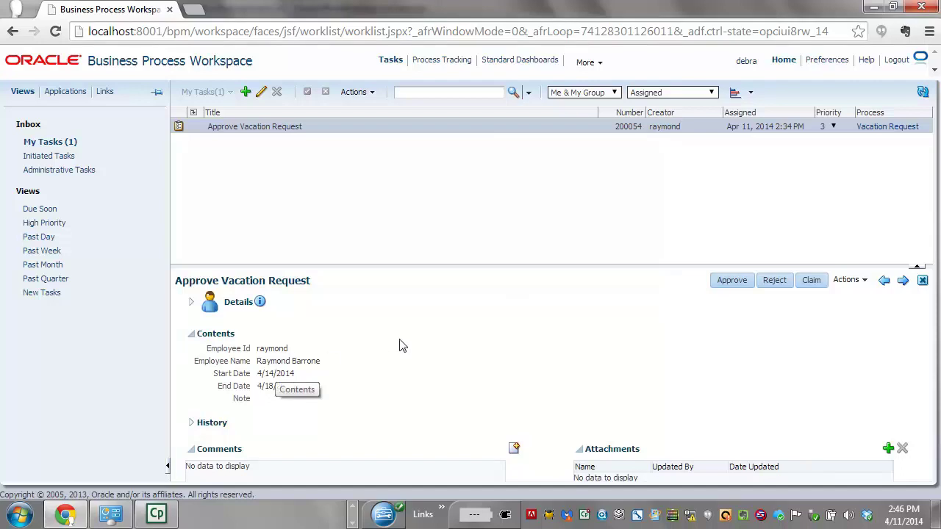
click(811, 281)
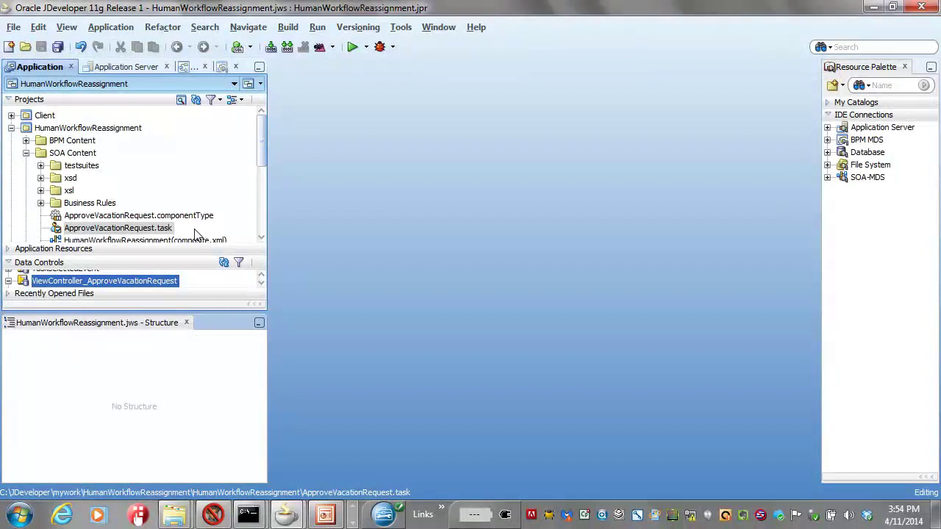
- In JDeveloper, open ApproveVacationRequest.task and examine how its owner role name combines the project name and role
double_click(157, 231)
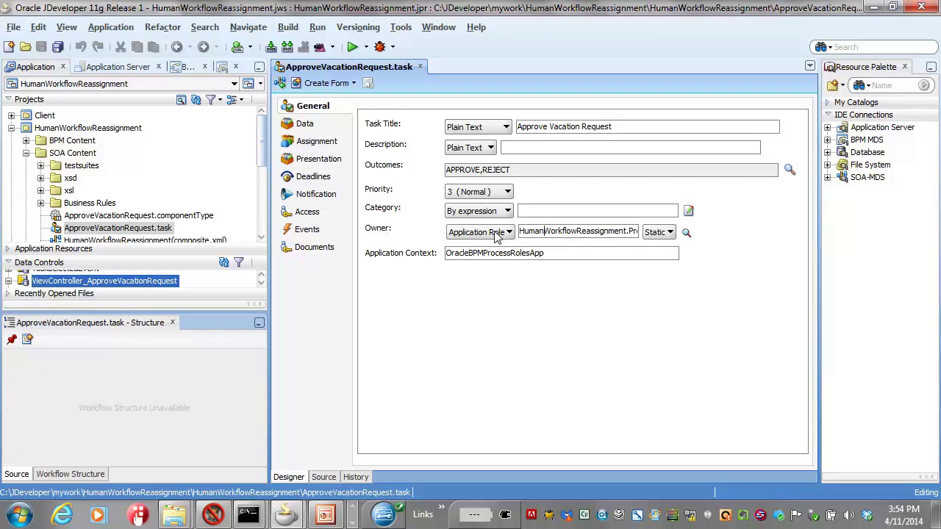
drag(519, 231, 639, 231)
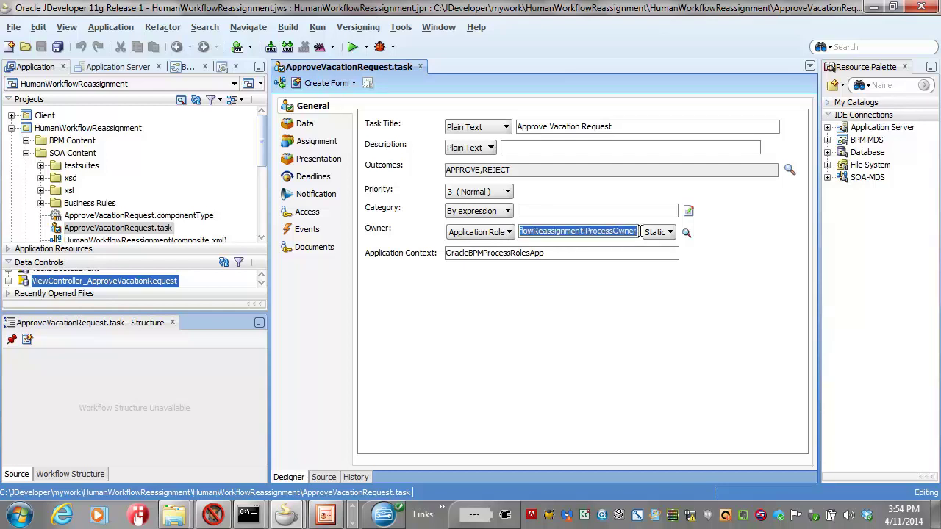
click(594, 231)
drag(593, 230, 507, 231)
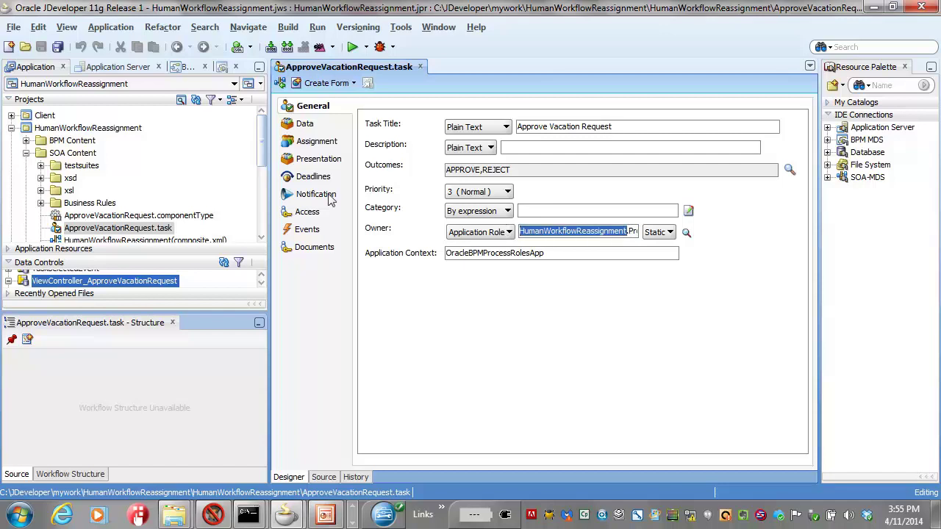
click(127, 129)
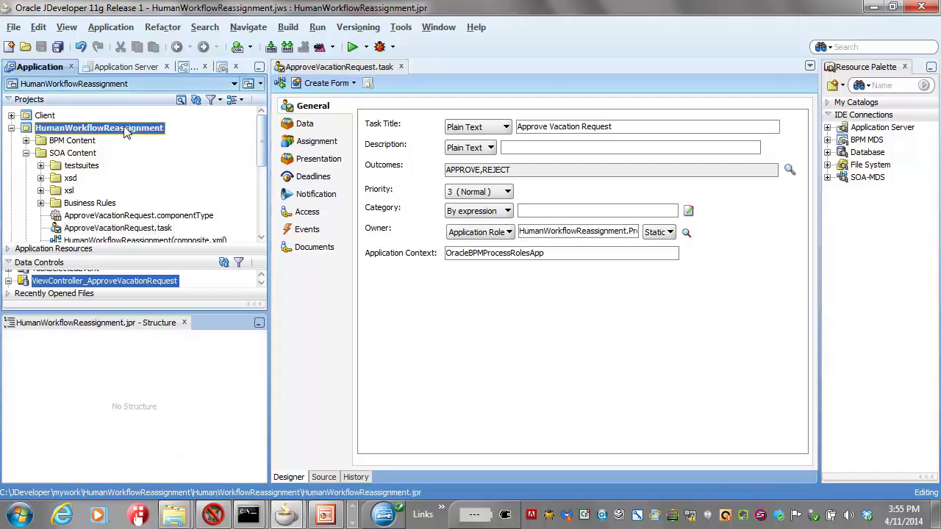
click(610, 231)
double_click(629, 231)
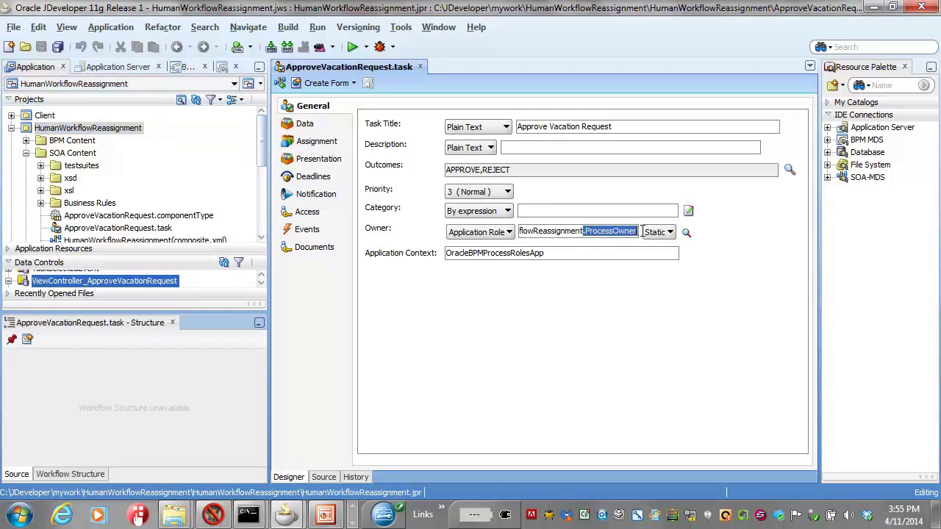
- Review the available owner types for the task and keep Application Role selected
click(511, 233)
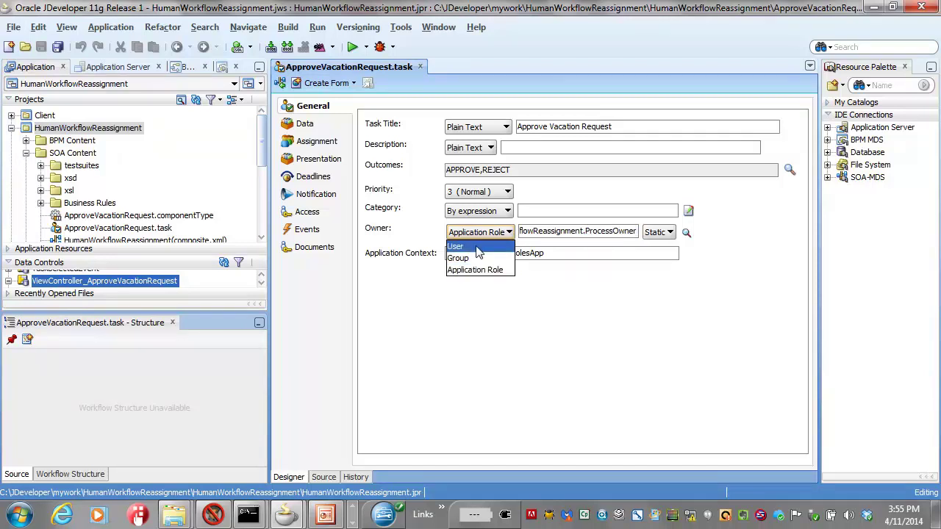
click(476, 271)
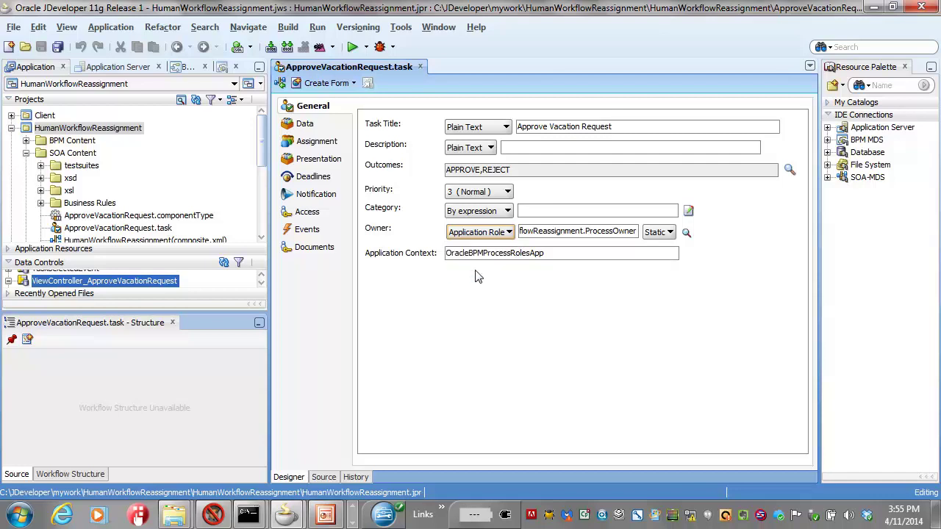
click(530, 232)
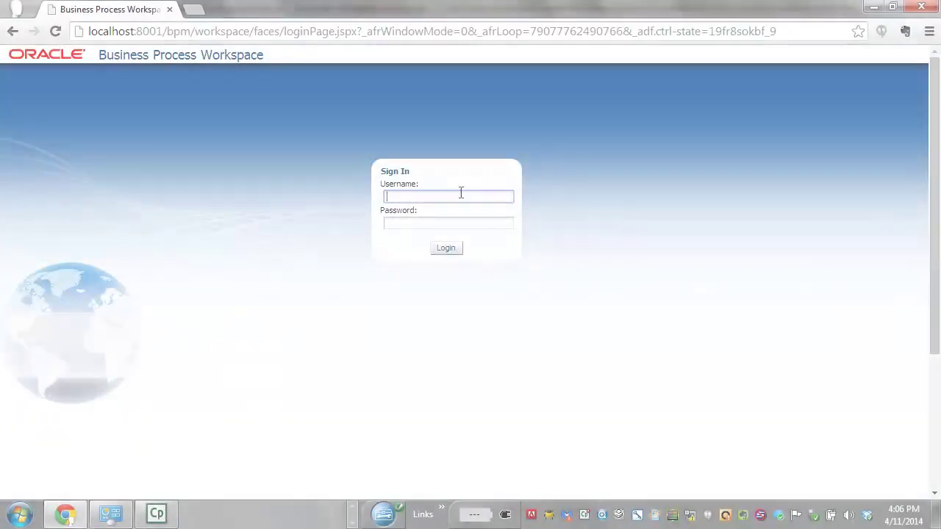
- Switch to Business Process Workspace and sign in as weblogic with the prefilled password
click(461, 194)
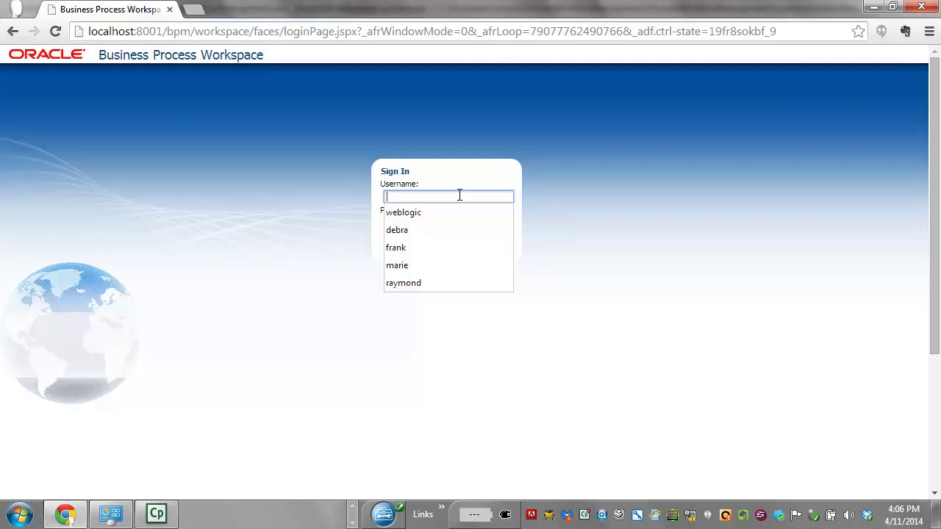
text(weblog)
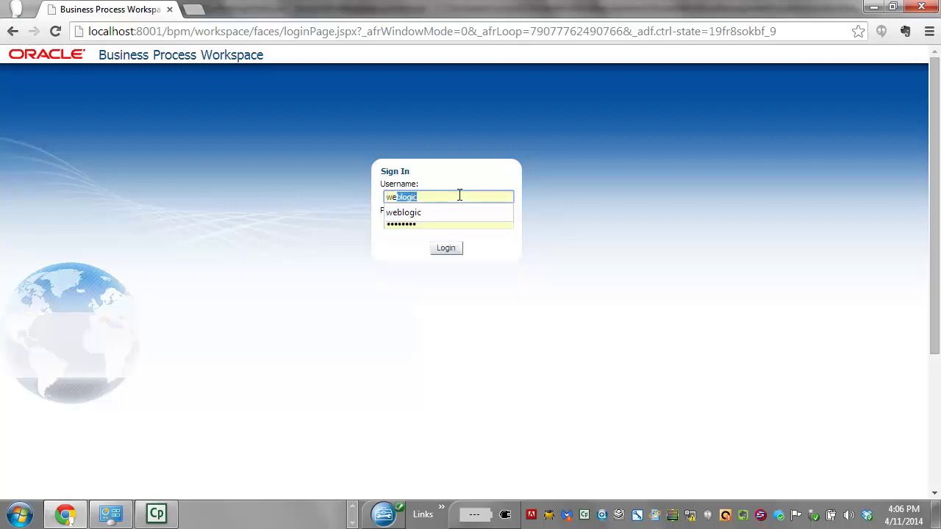
text(ic)
key(Tab)
click(446, 248)
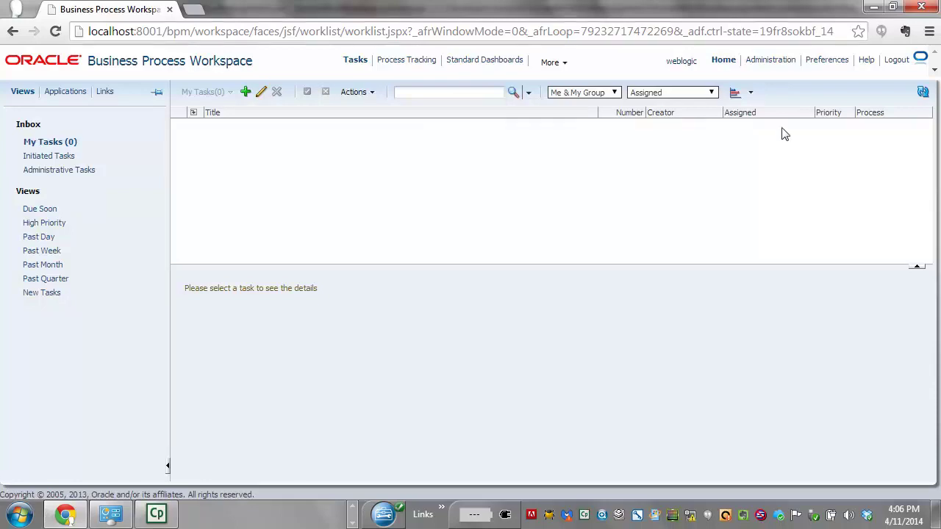
- Go to role administration, widen the Name column and open the details of the HumanWorkflowReassignment.ProcessOwner role
click(774, 66)
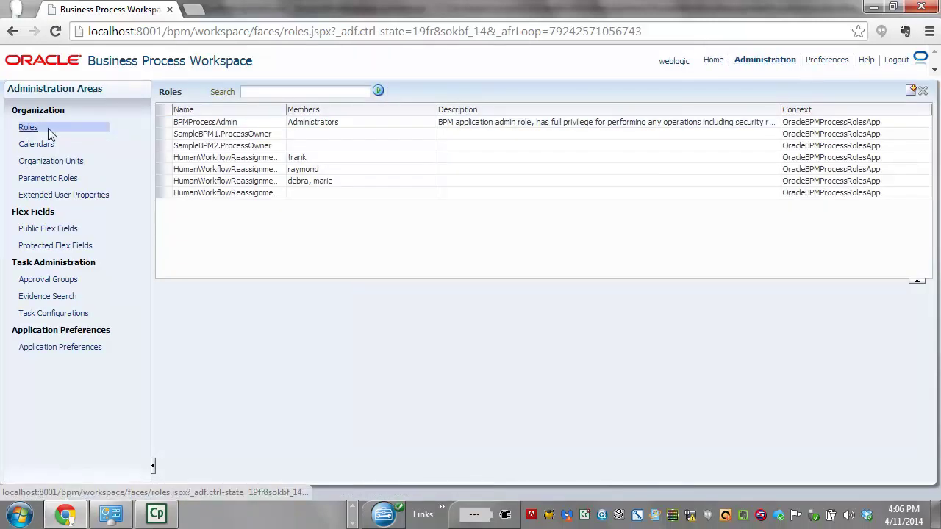
drag(285, 105, 395, 105)
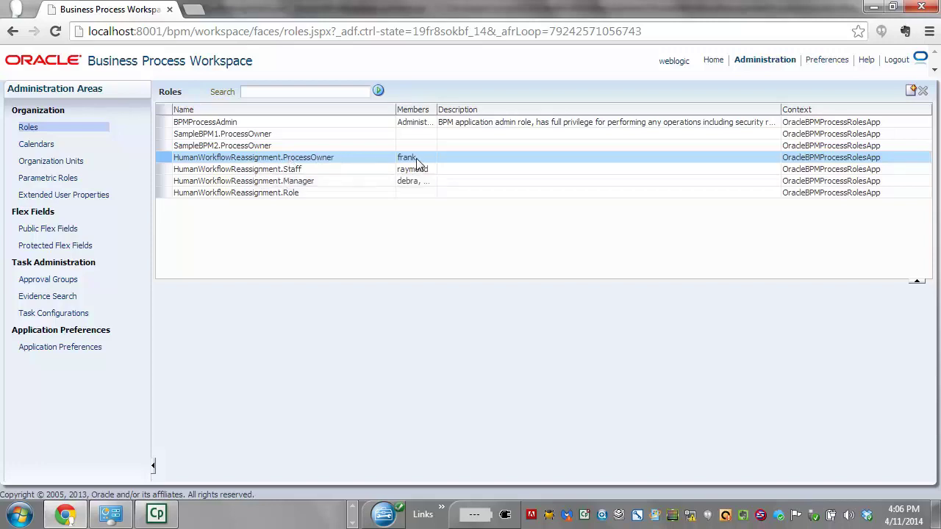
click(351, 160)
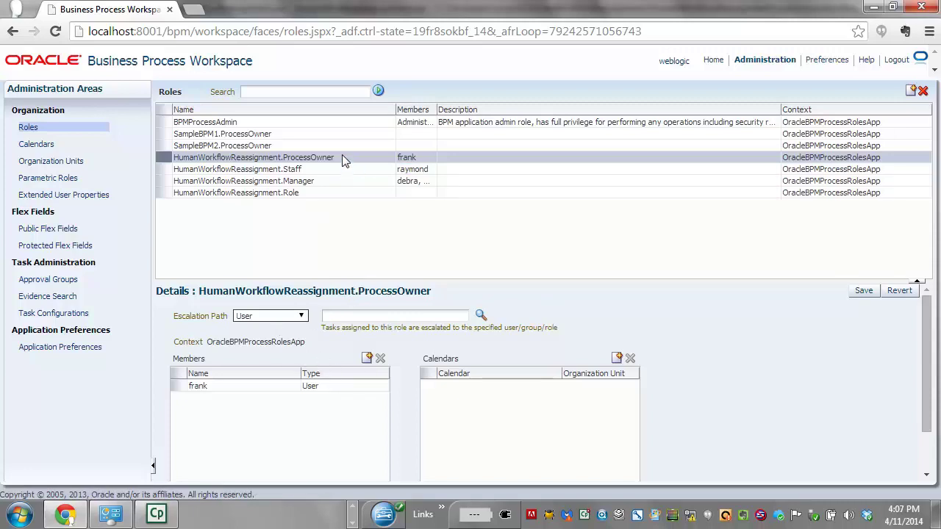
- Look up the process owner's user as a candidate member of the role, select it, and cancel the addition
click(367, 358)
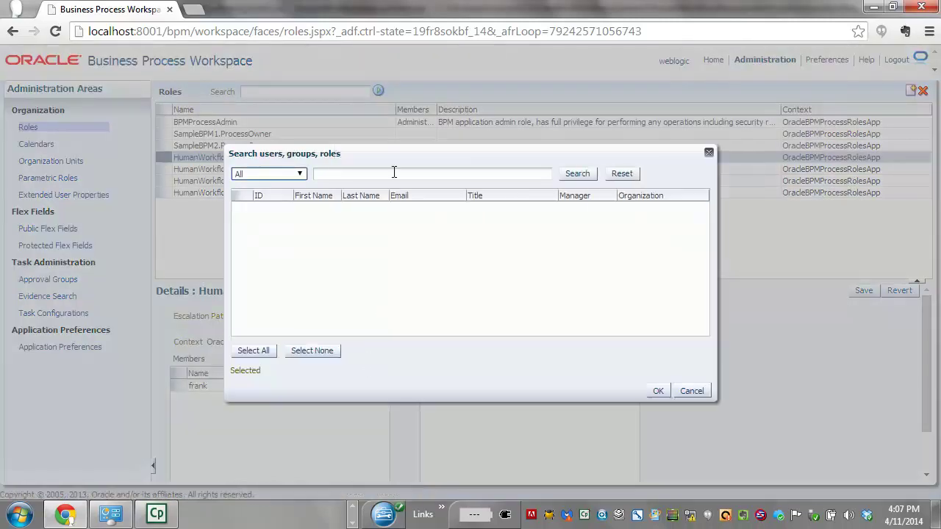
click(380, 173)
text(frank)
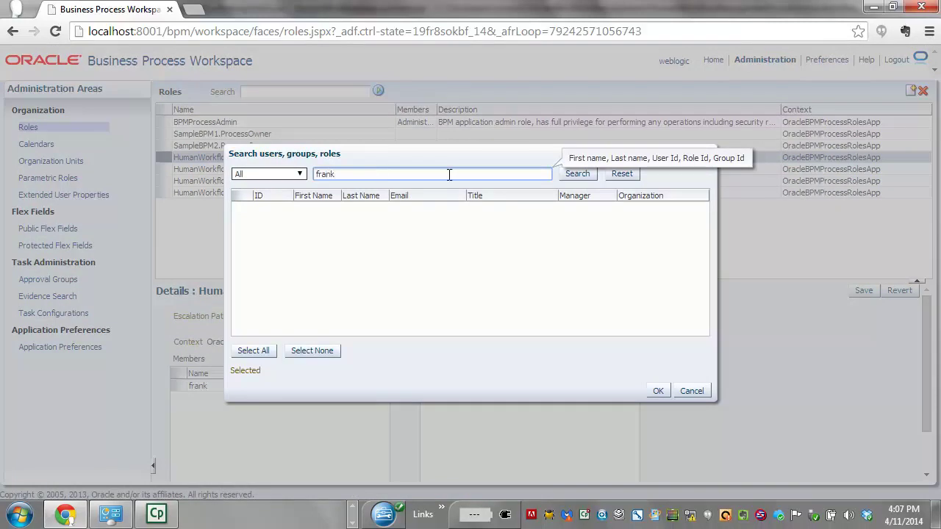
click(575, 175)
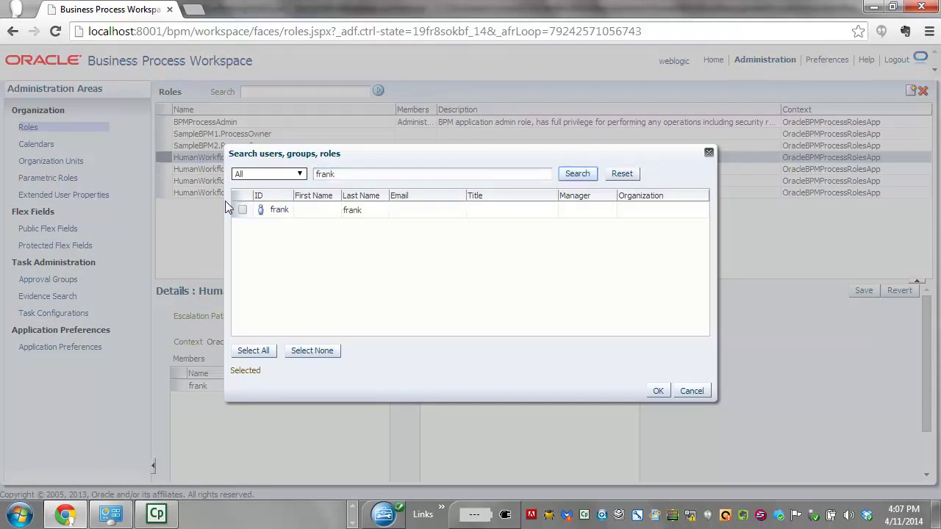
click(243, 209)
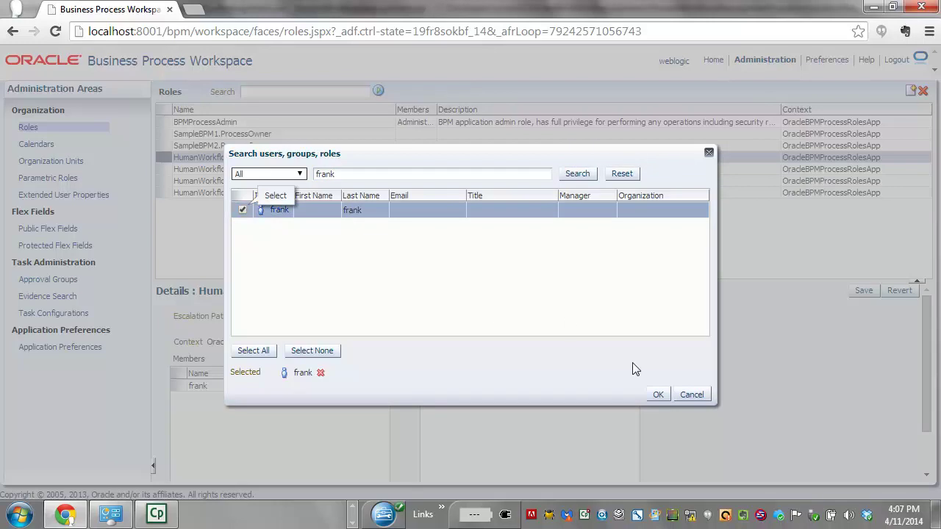
click(691, 396)
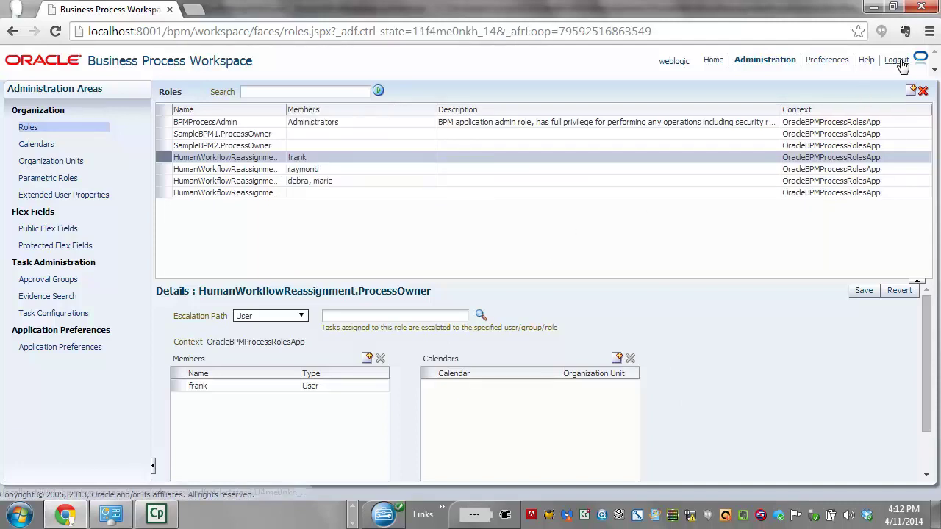
- Log out of the administrator account and sign in as the process owner with the prefilled password
click(897, 60)
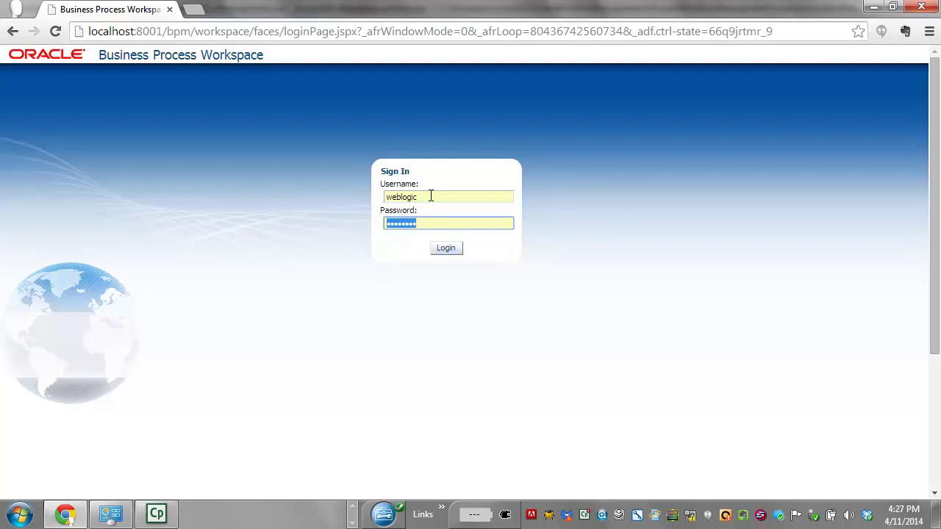
drag(428, 197, 348, 202)
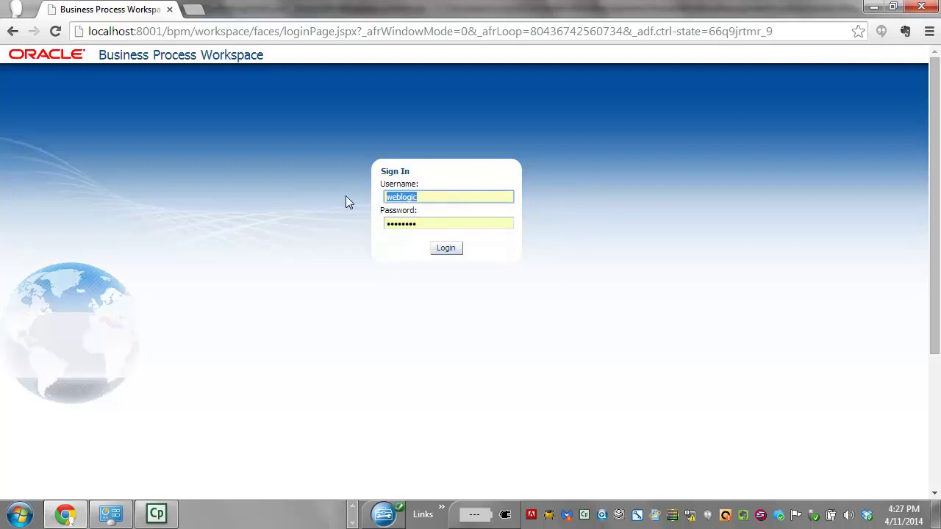
text(frank)
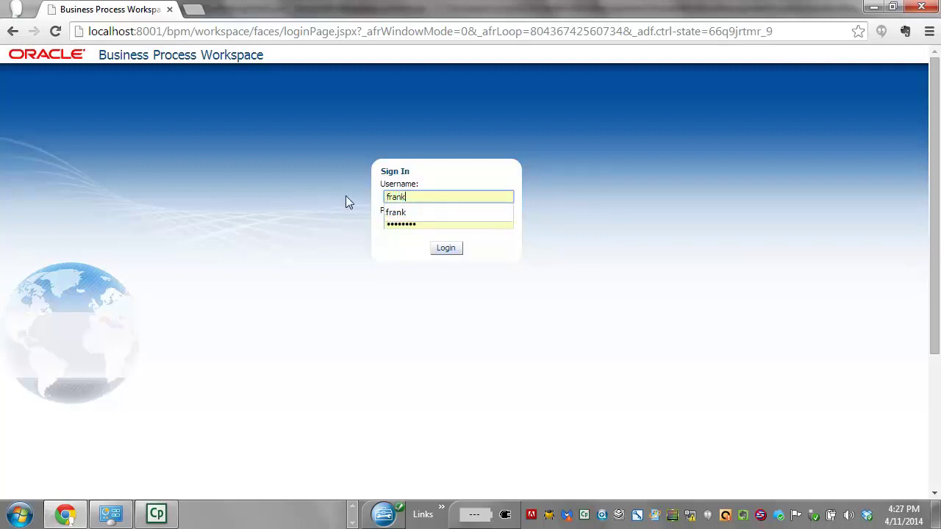
key(Tab)
click(450, 248)
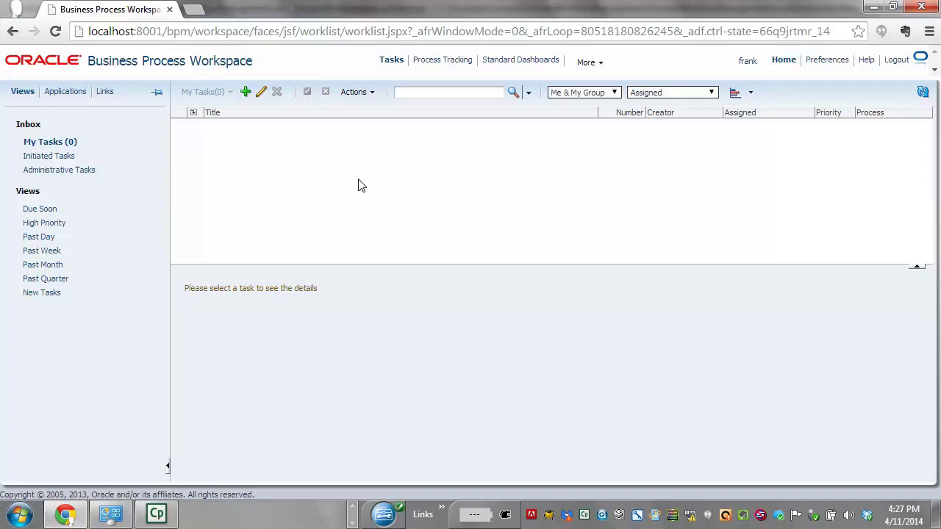
- Open the Approve Vacation Request task from the administrative tasks and review the actions available for it
click(69, 173)
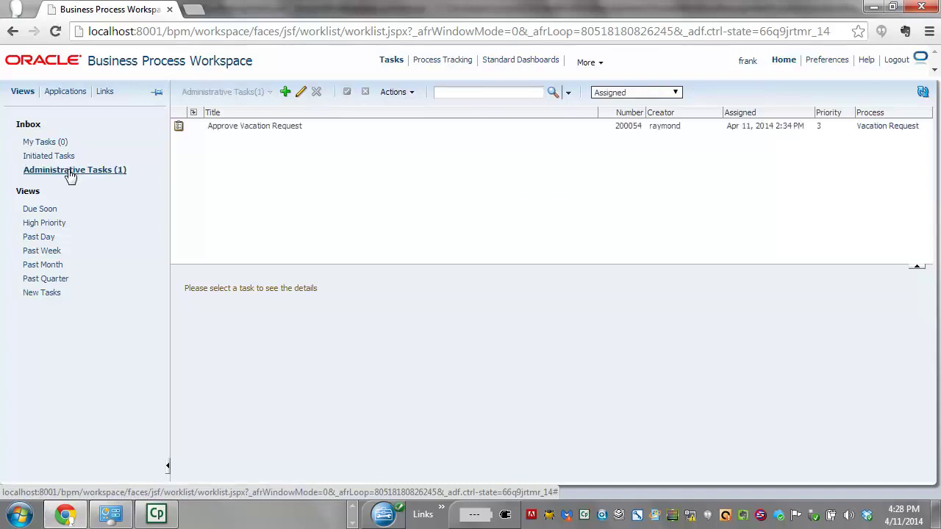
click(326, 127)
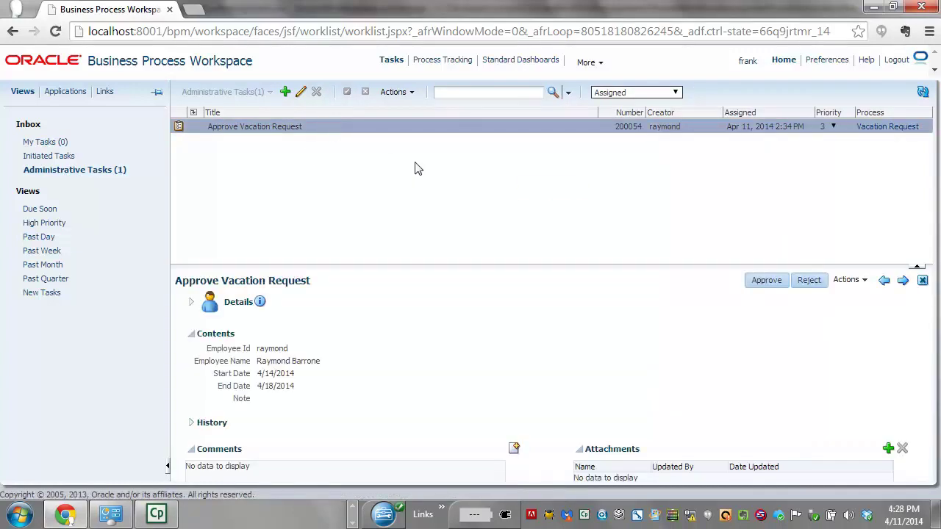
click(407, 92)
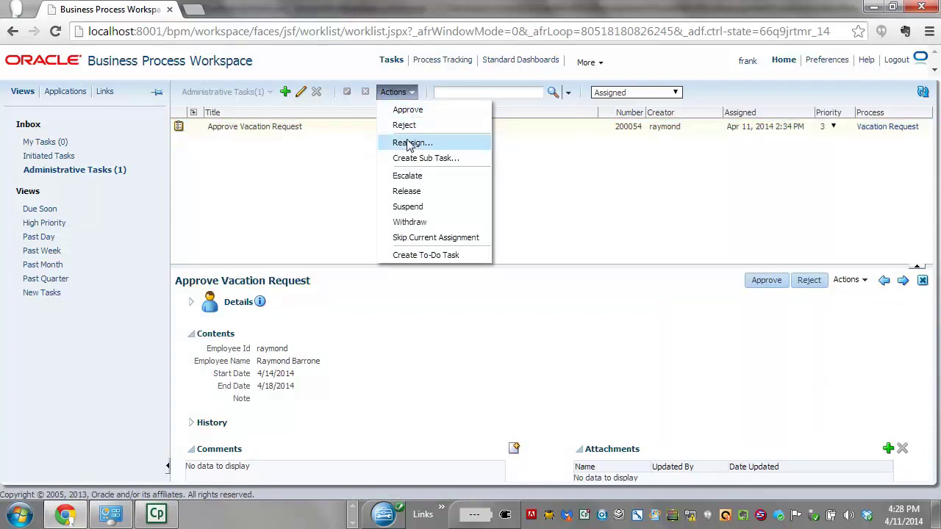
click(330, 152)
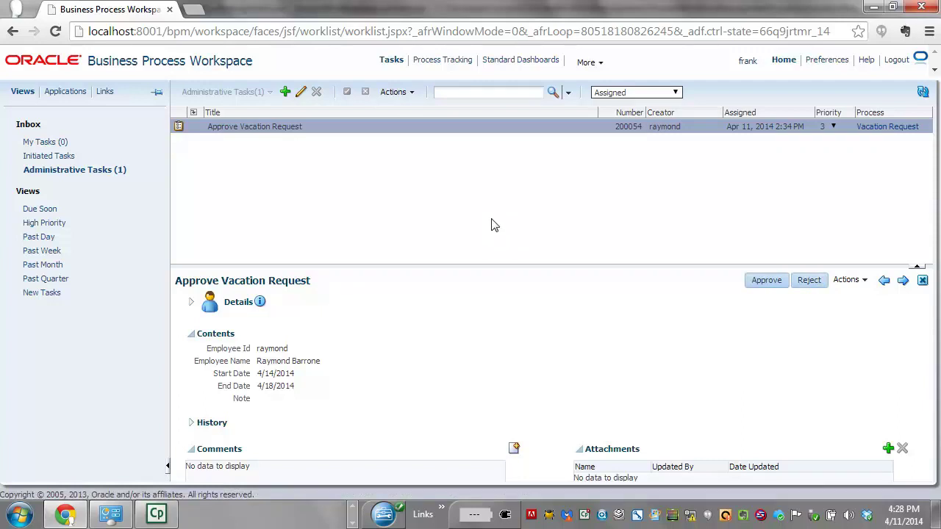
- Start reassigning the Approve Vacation Request task, search for the other manager by user ID and select that user
click(411, 92)
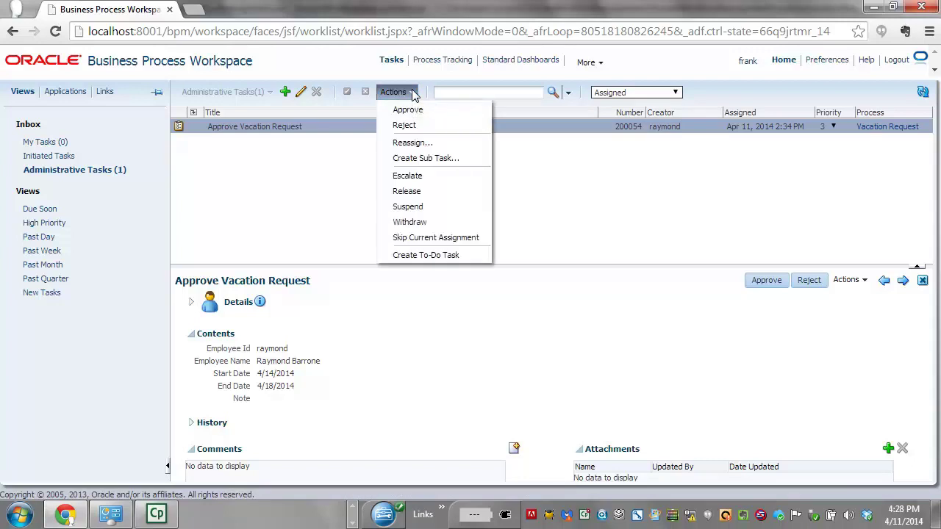
click(412, 143)
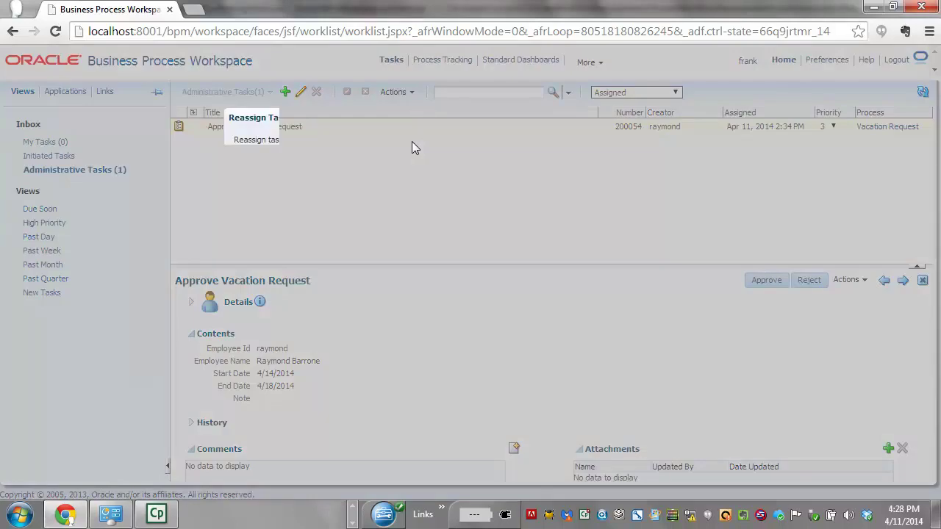
click(362, 209)
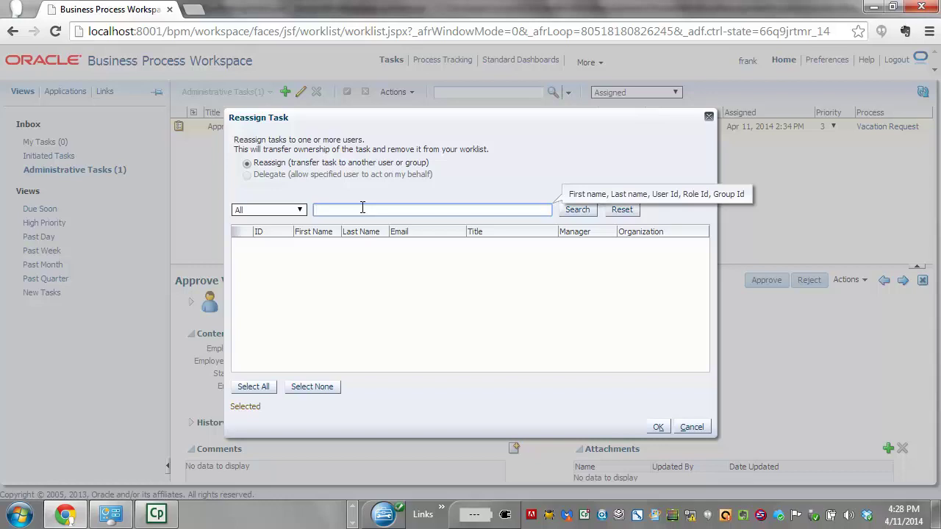
text(marie)
click(578, 211)
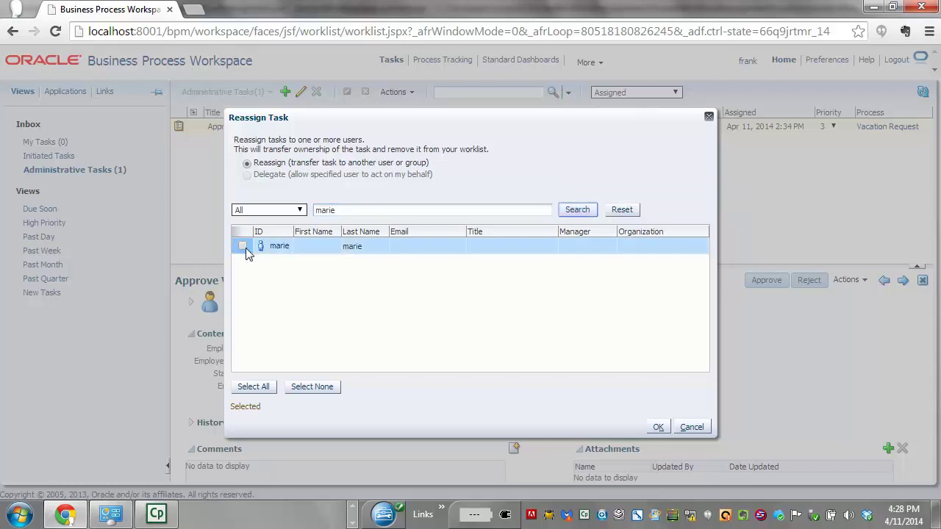
click(242, 246)
- Deselect the manager, list all users, groups and roles available for reassignment, and widen the ID column
drag(336, 210, 313, 211)
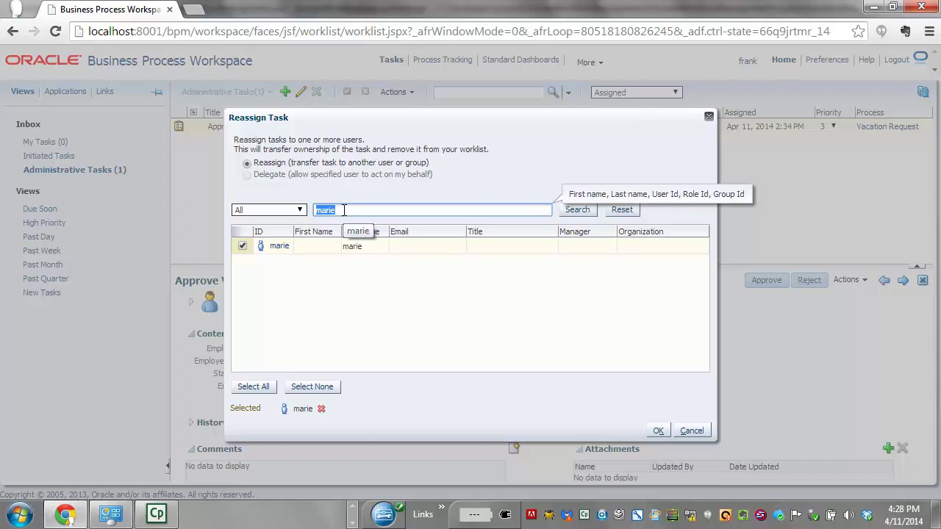
click(242, 246)
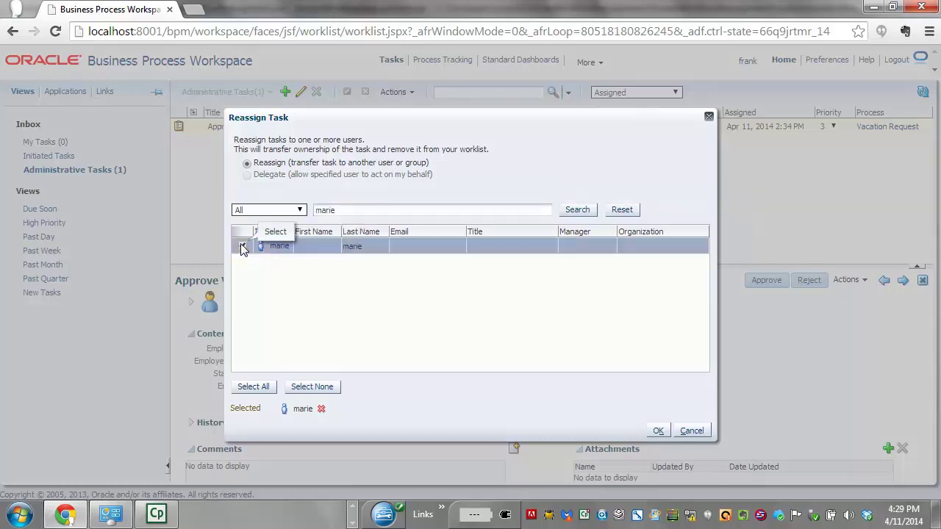
double_click(324, 210)
key(BackSpace)
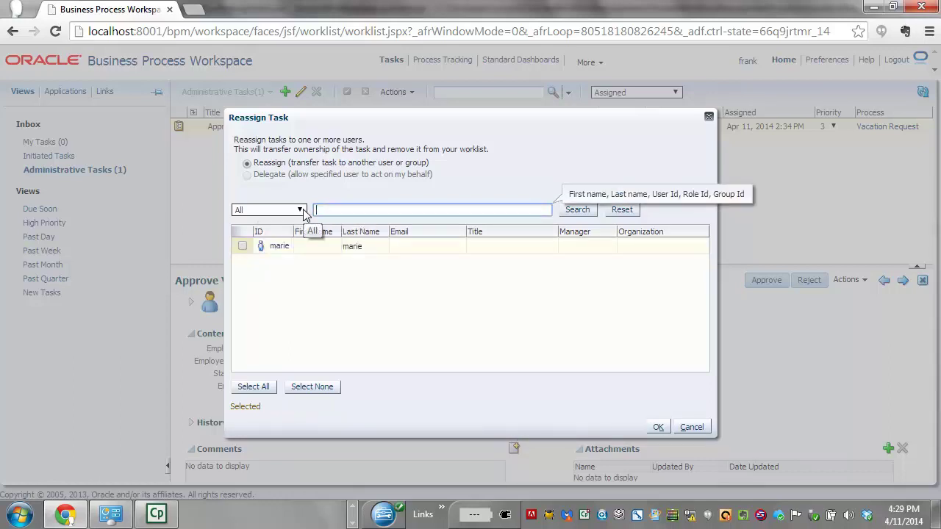
click(575, 211)
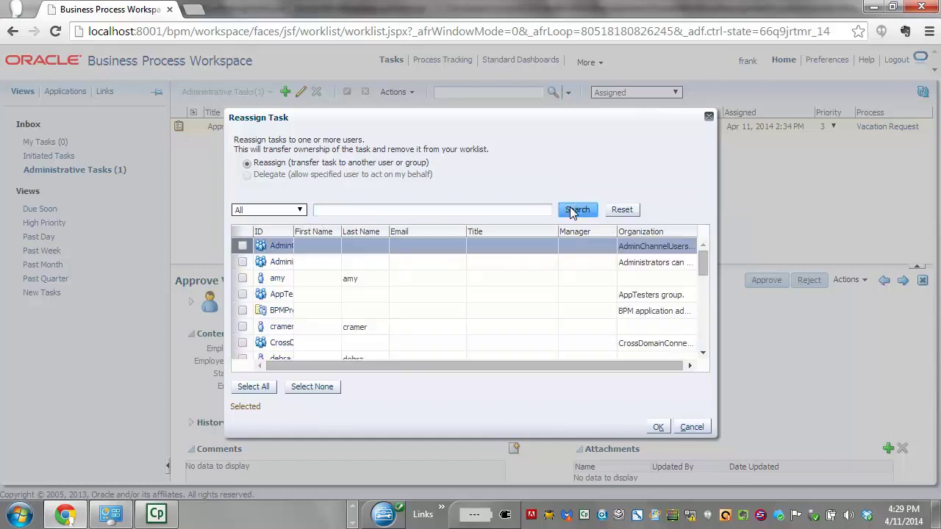
drag(293, 233, 321, 232)
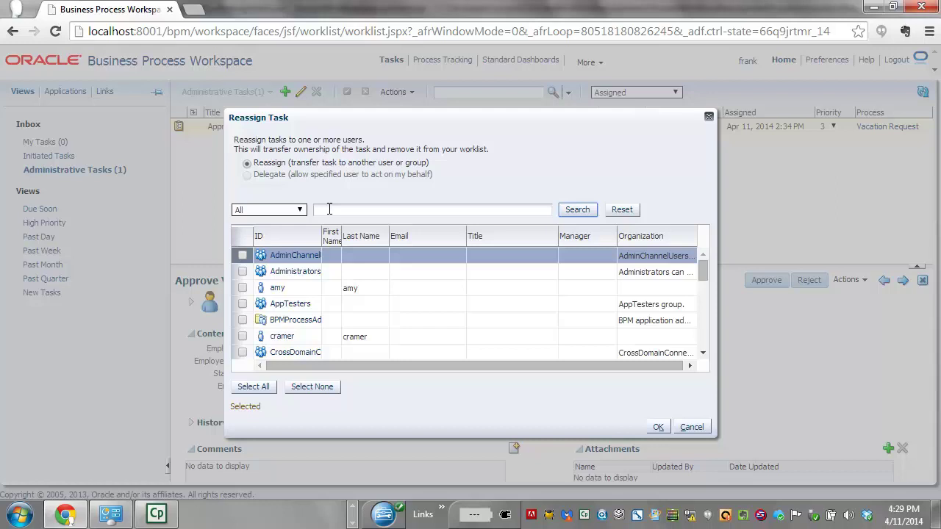
- Search for the other manager again, select that user and confirm the task reassignment
click(343, 209)
text(marie)
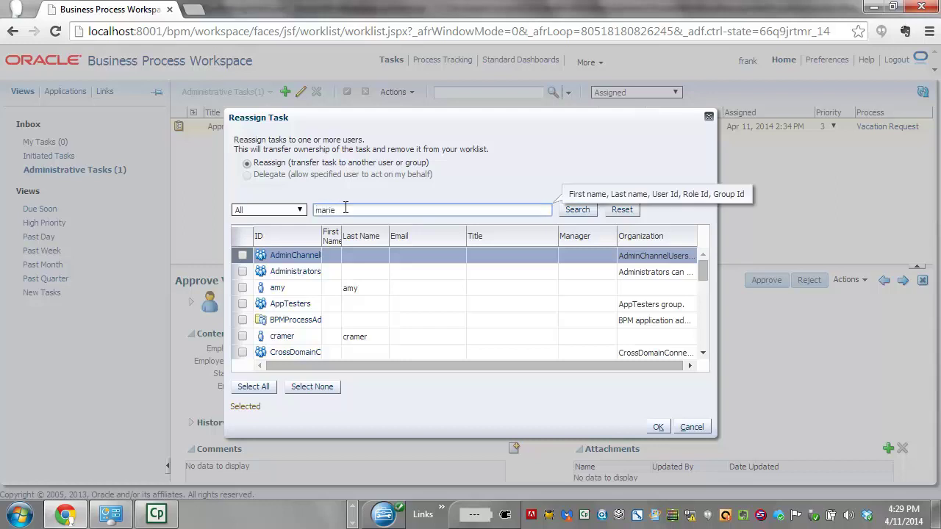
click(578, 211)
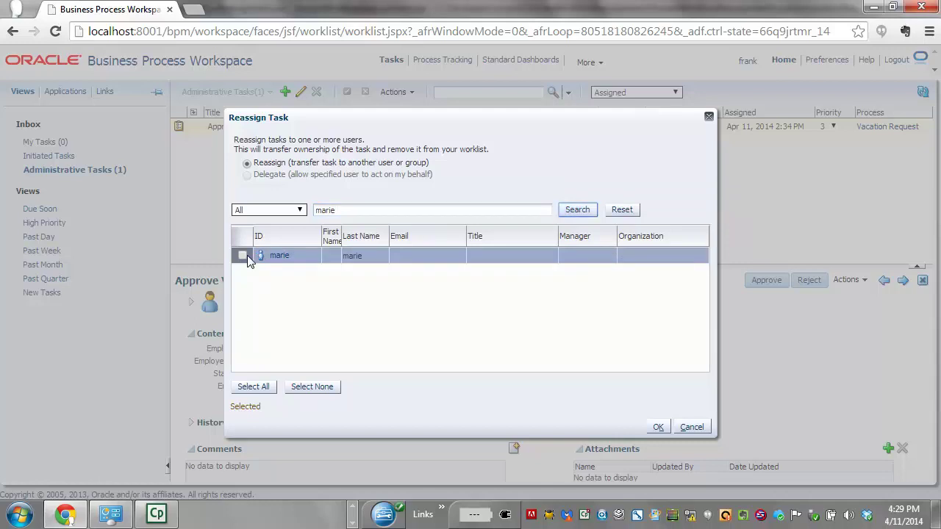
click(242, 255)
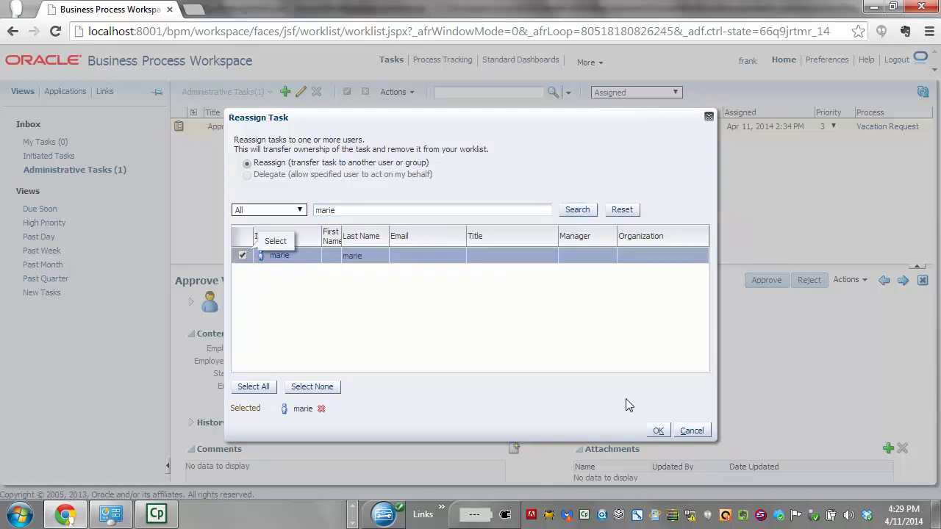
click(657, 432)
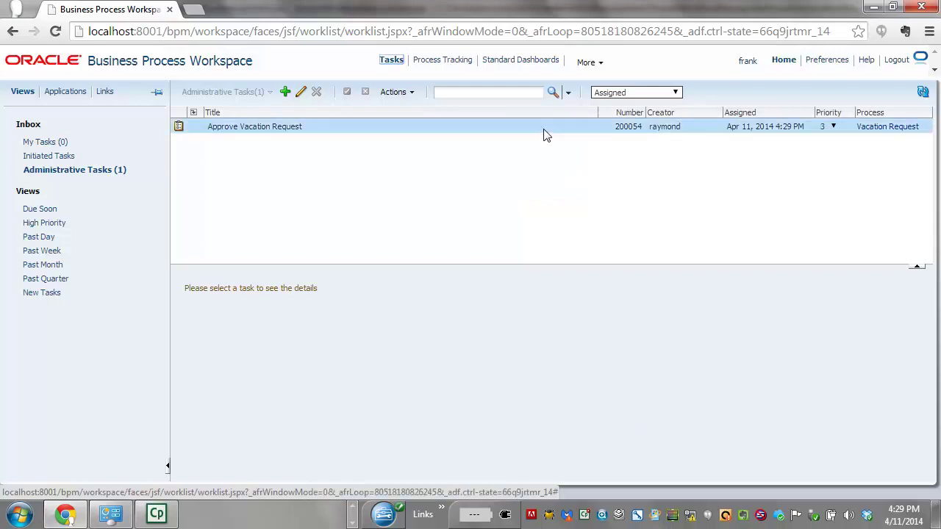
- Log out of the process owner's account and sign in as the newly assigned manager with the prefilled password
click(896, 60)
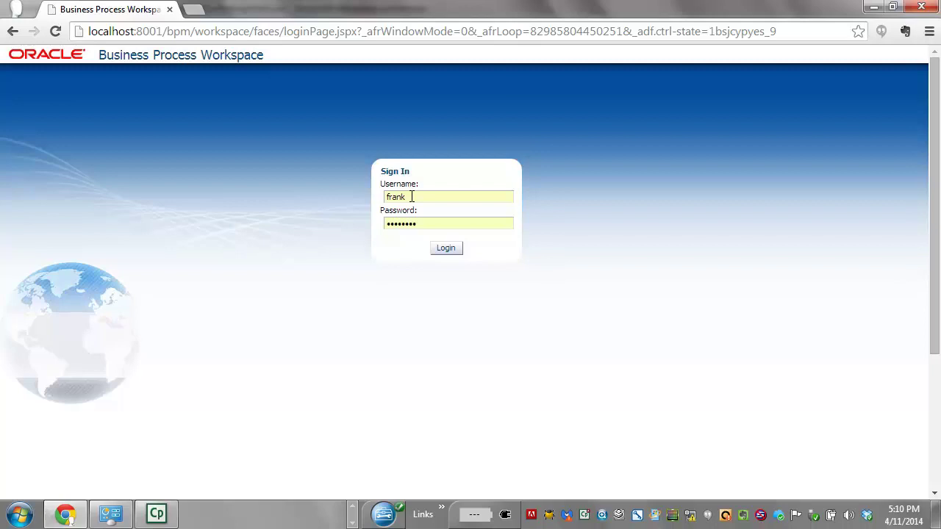
drag(412, 196, 379, 191)
text(marie)
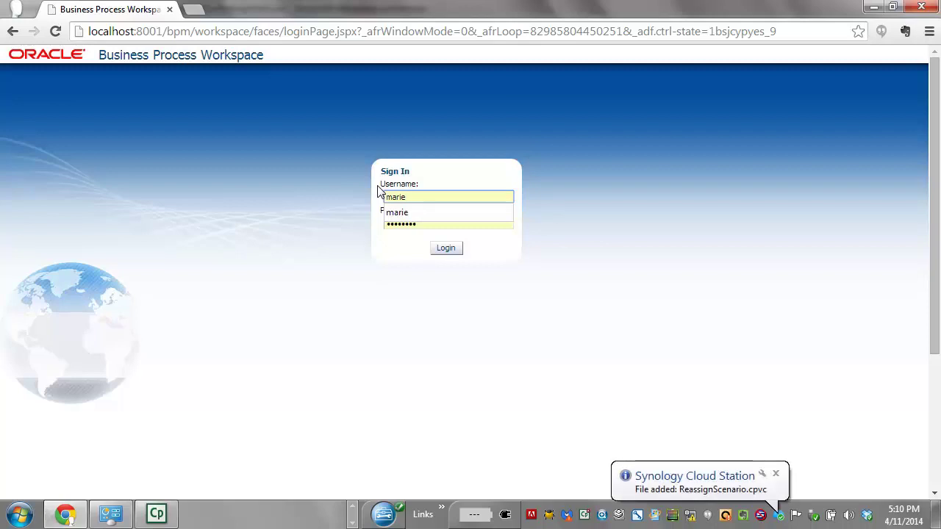
key(Tab)
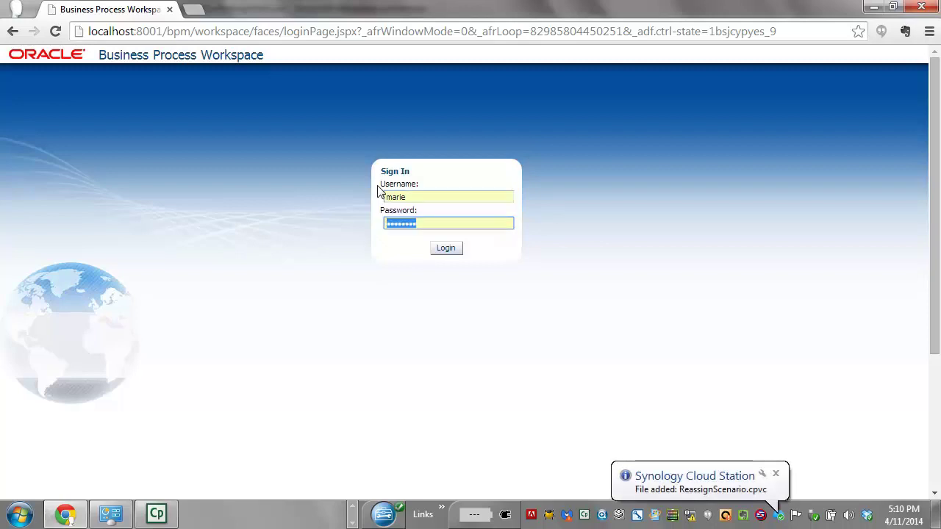
click(446, 249)
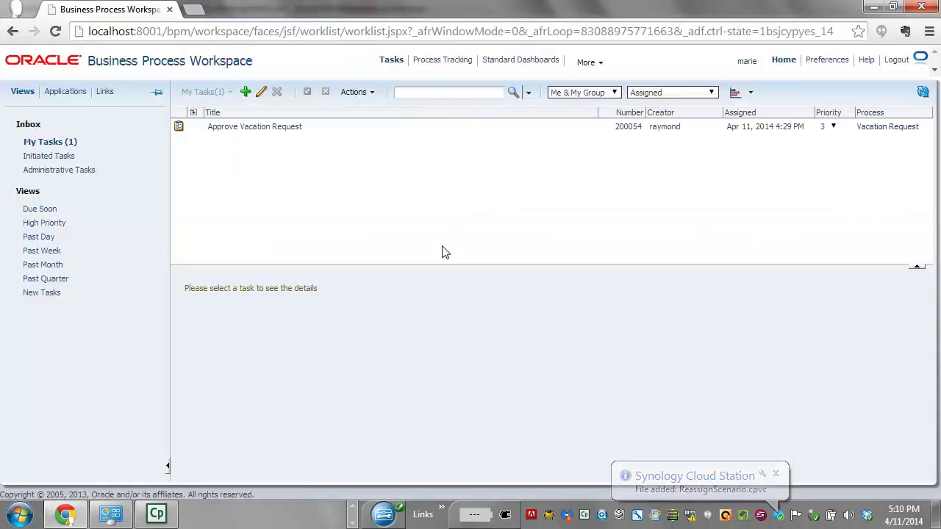
- Open the Approve Vacation Request task, enlarge its details and expand the history with all entries shown
click(312, 131)
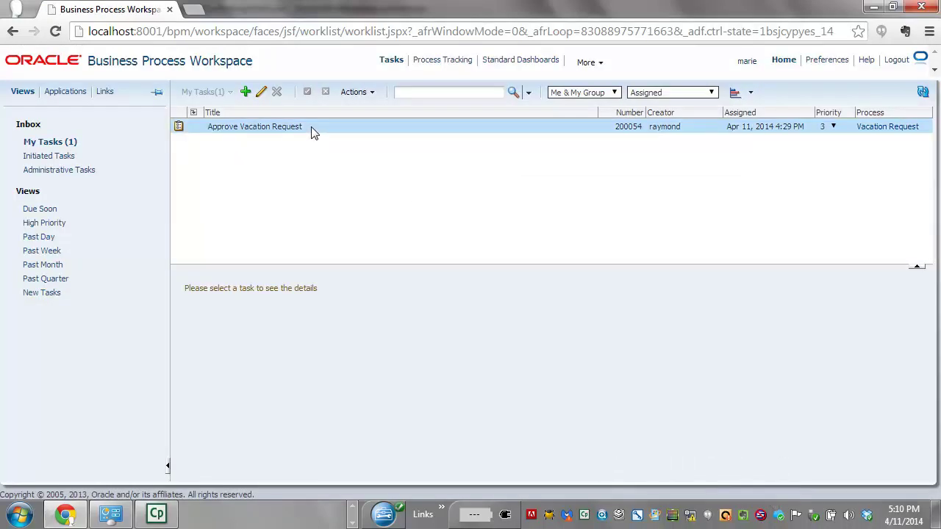
click(314, 124)
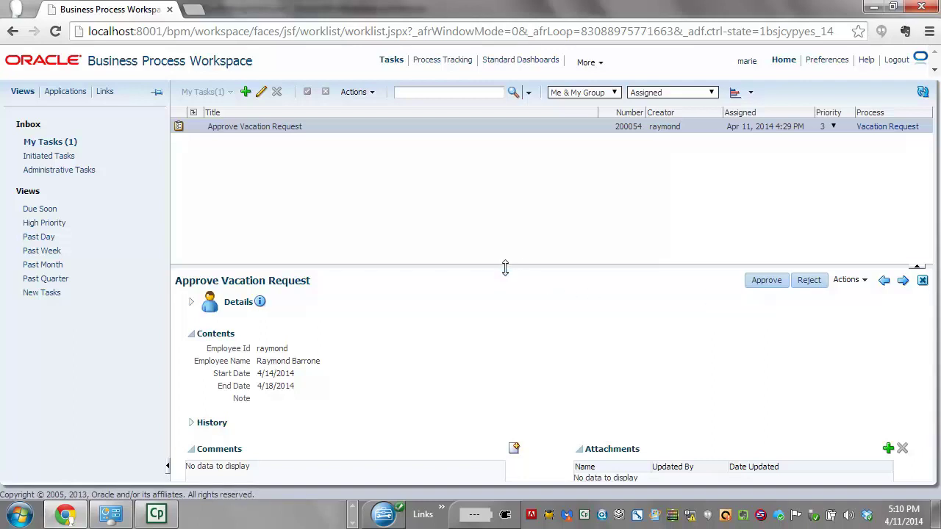
drag(504, 269, 508, 139)
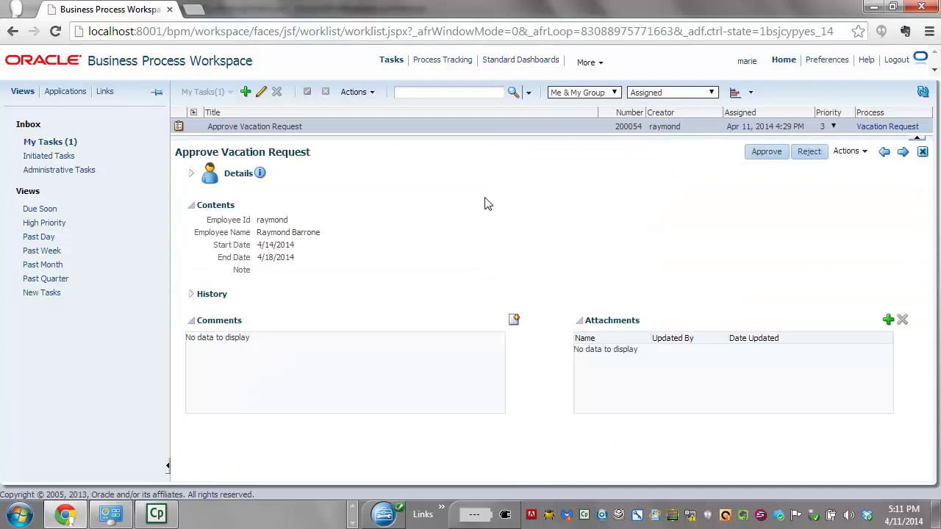
click(192, 294)
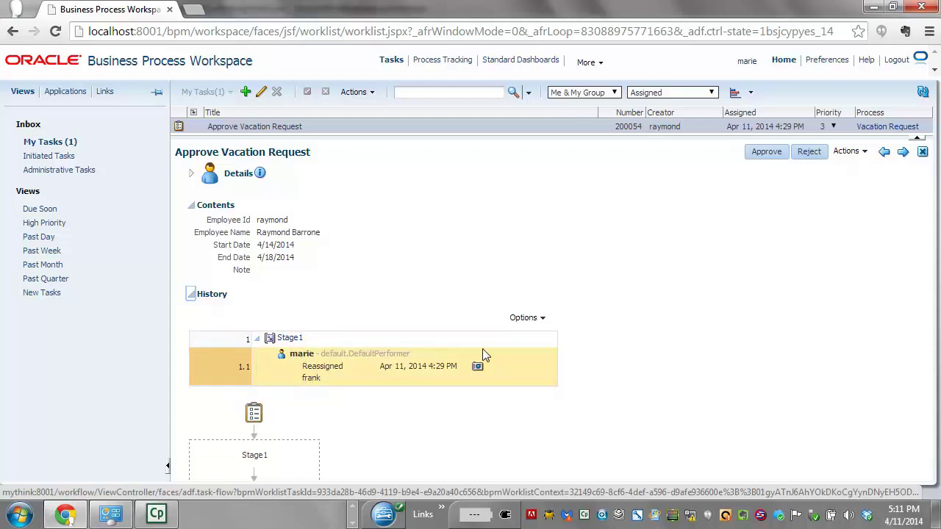
click(543, 318)
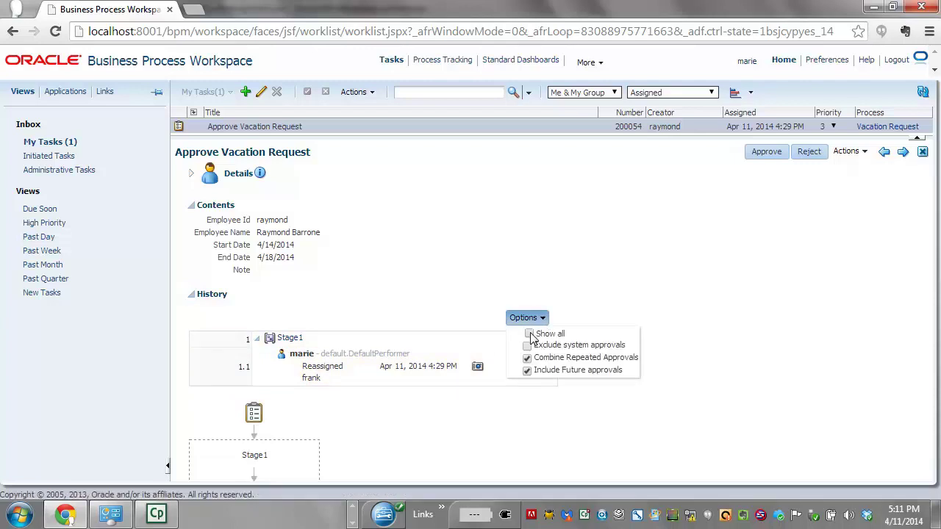
click(529, 335)
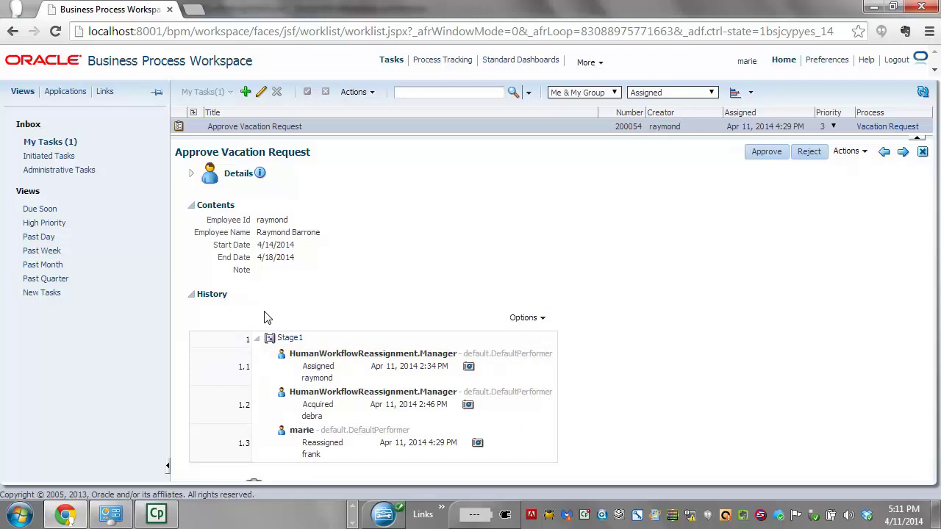
- Collapse the task history, reduce the height of the details area and approve the vacation request
click(192, 294)
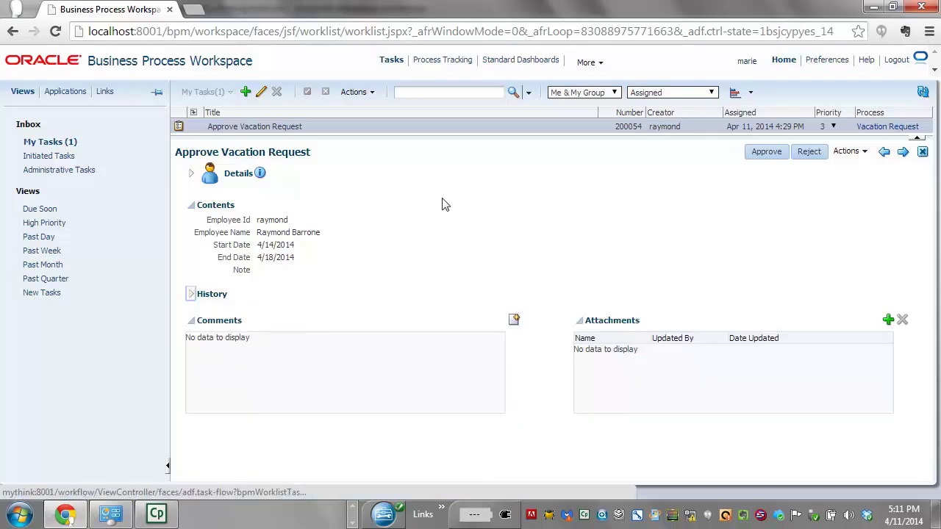
drag(496, 138, 504, 225)
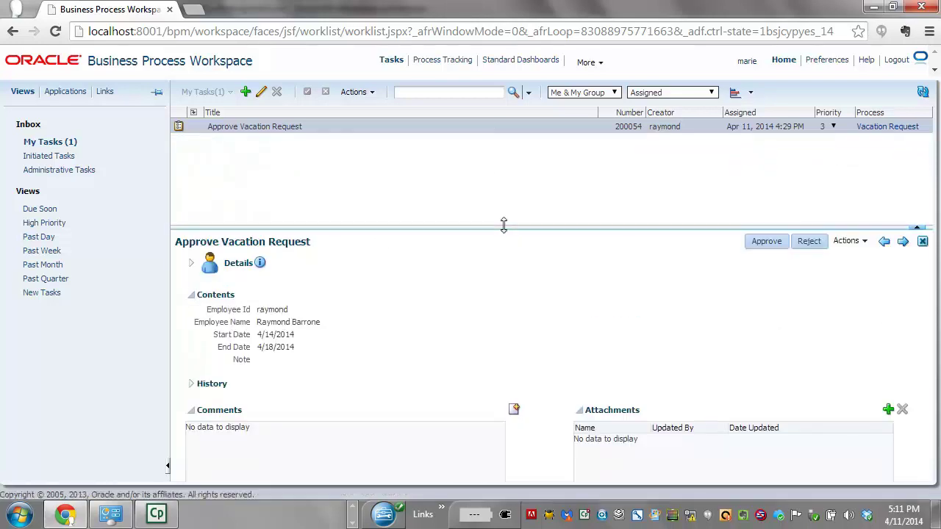
click(768, 242)
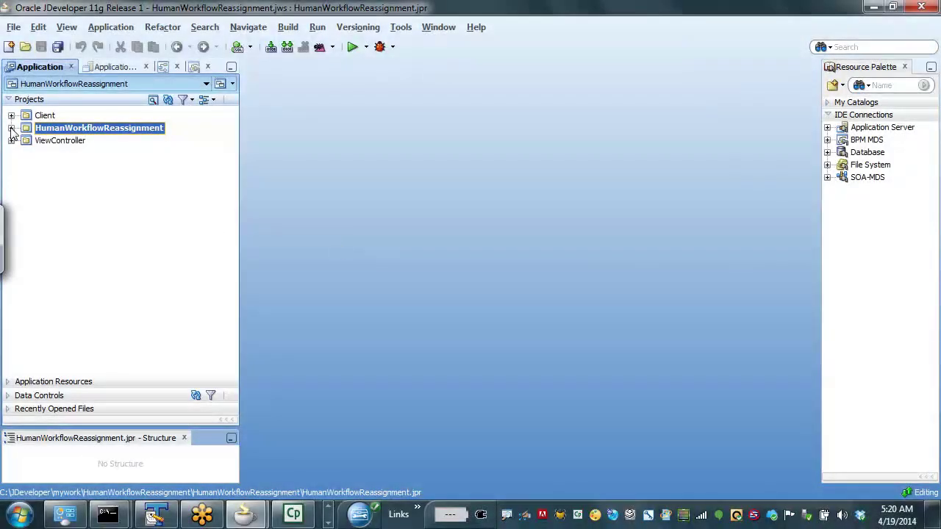
- In JDeveloper, expand the HumanWorkflowReassignment project and open ApproveVacationRequest.task from its SOA Content
click(11, 128)
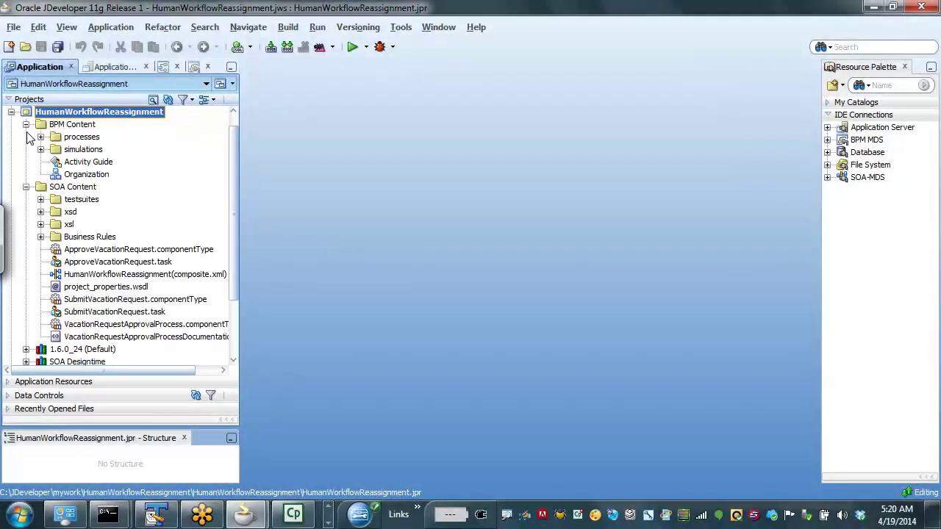
click(69, 191)
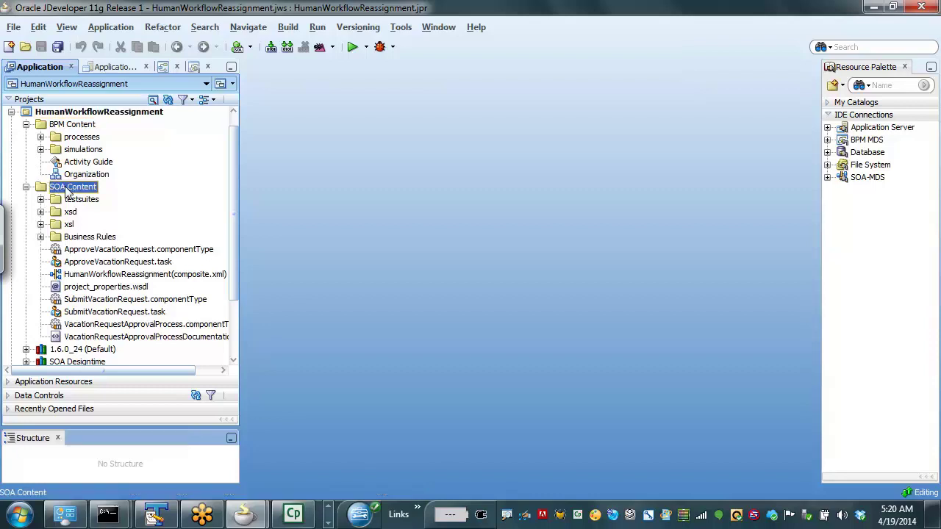
click(149, 263)
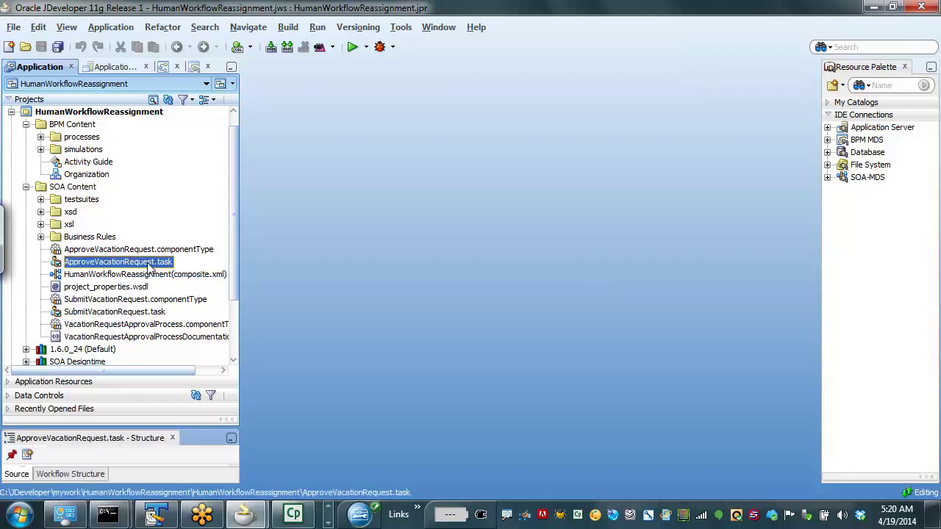
double_click(149, 263)
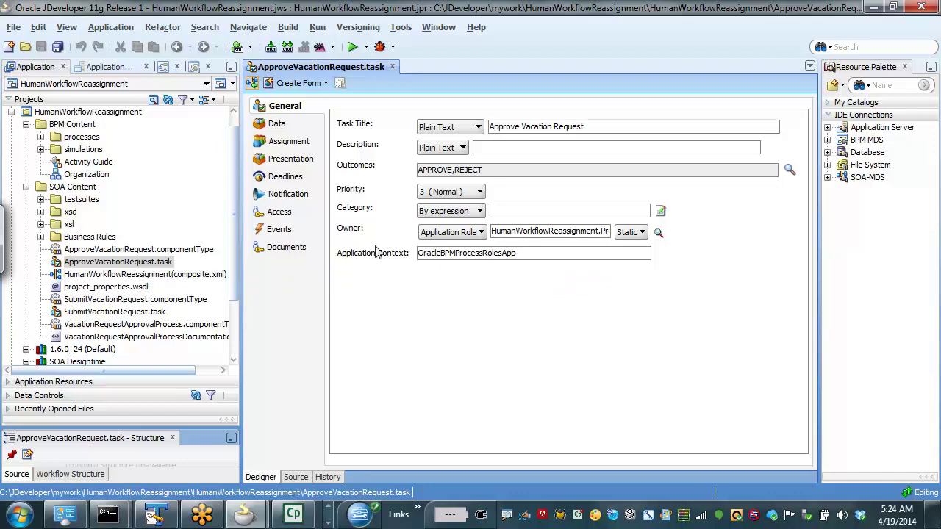
- Review the task's access settings, checking which roles are permitted to perform each action, including Reassign
click(280, 213)
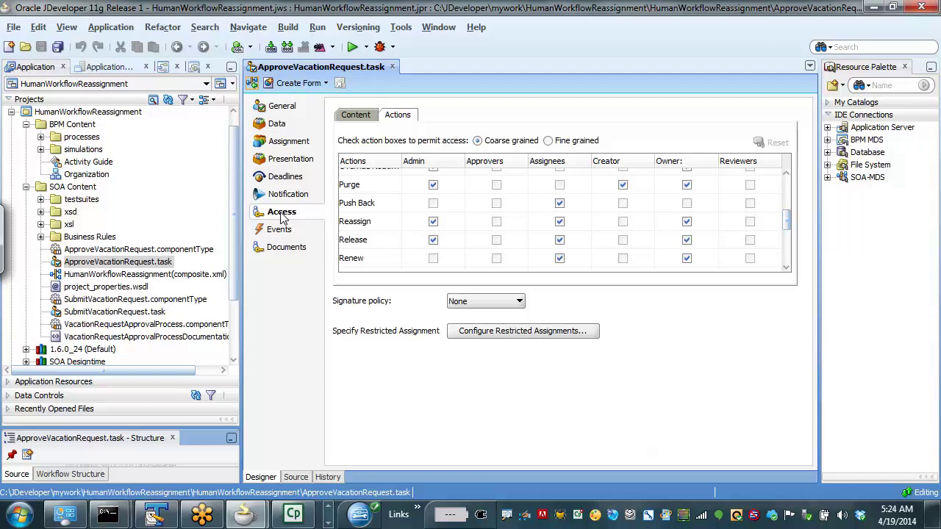
drag(788, 221, 787, 183)
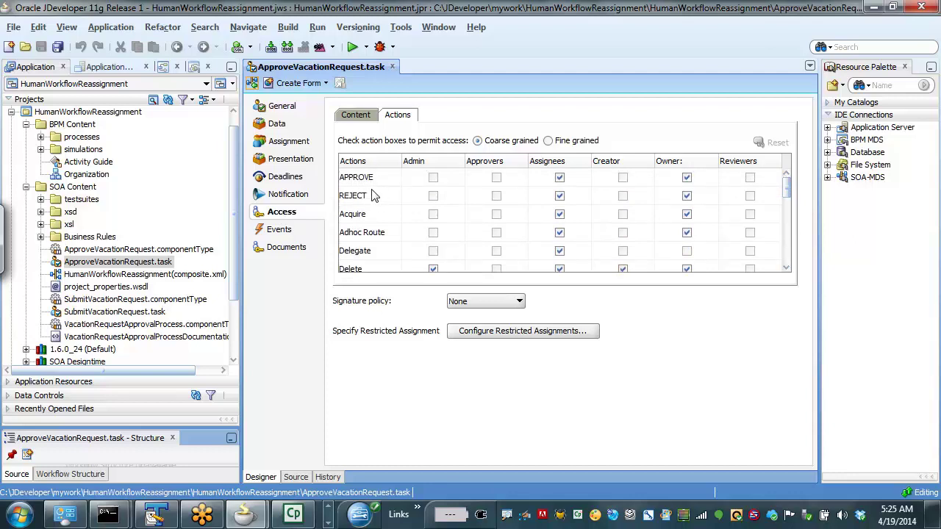
drag(788, 189, 788, 219)
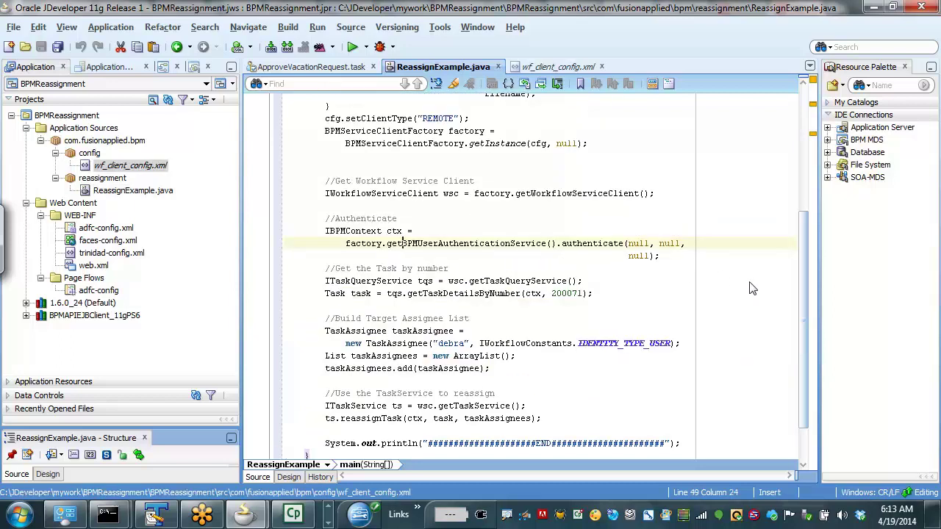
- Find the client configuration file name in ReassignExample.java and open wf_client_config.xml to inspect its server URL and credential entries
drag(805, 332, 802, 222)
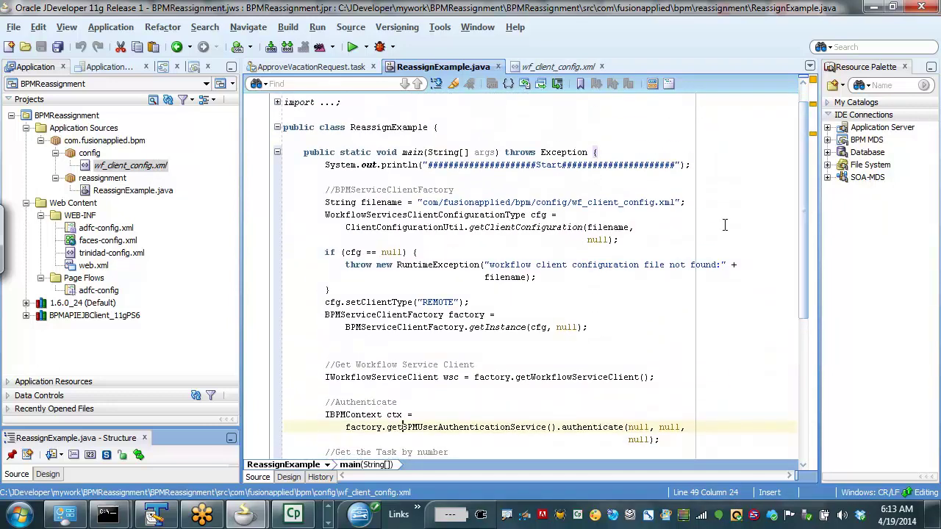
drag(573, 202, 670, 203)
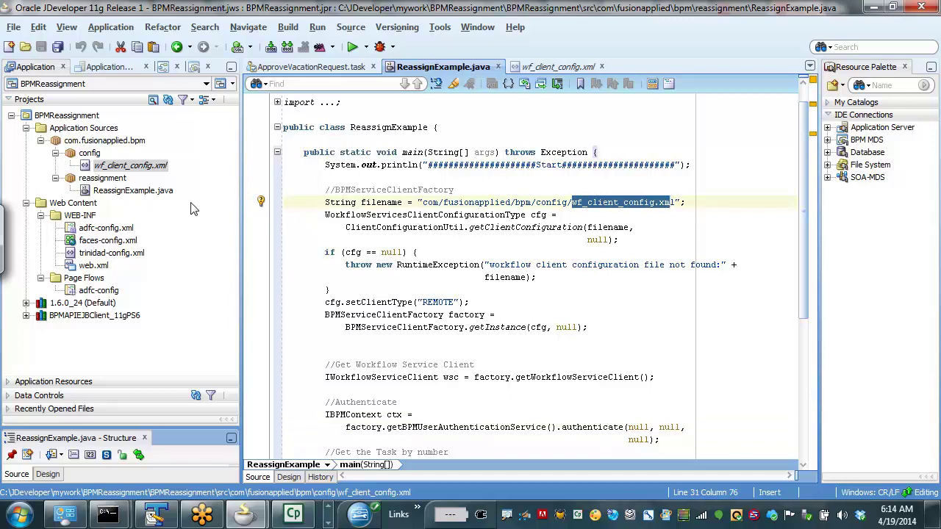
double_click(138, 166)
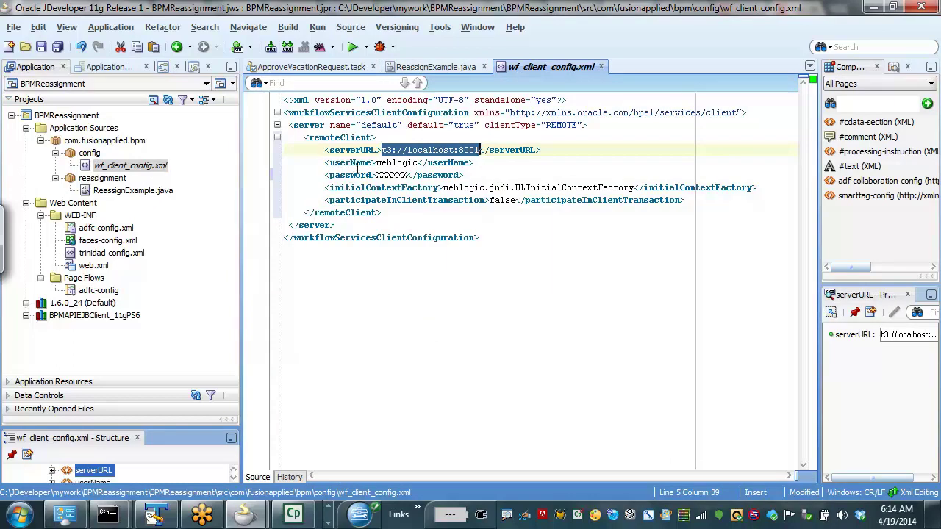
- Return to ReassignExample.java and examine how the BPMServiceClientFactory instance is created from the cfg configuration
click(436, 66)
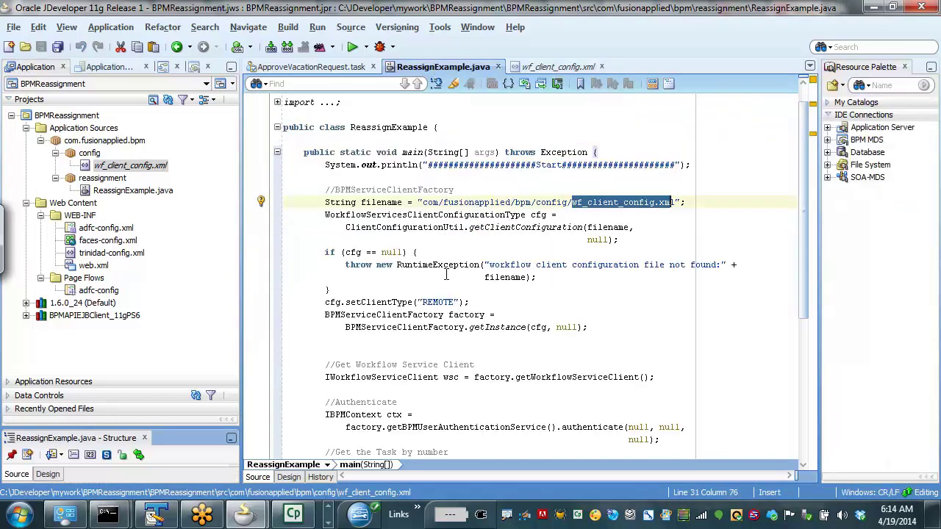
scroll(433, 294, down, 2)
drag(325, 240, 448, 240)
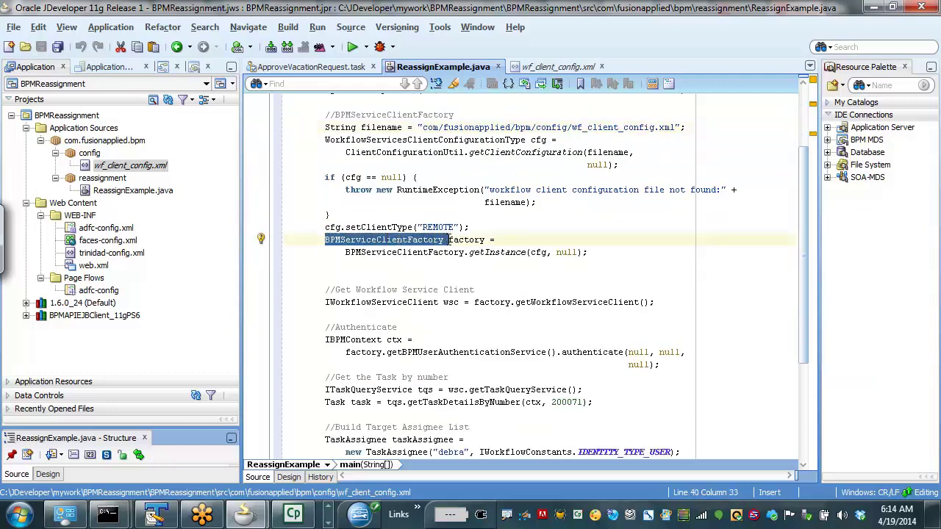
scroll(435, 291, down, 1)
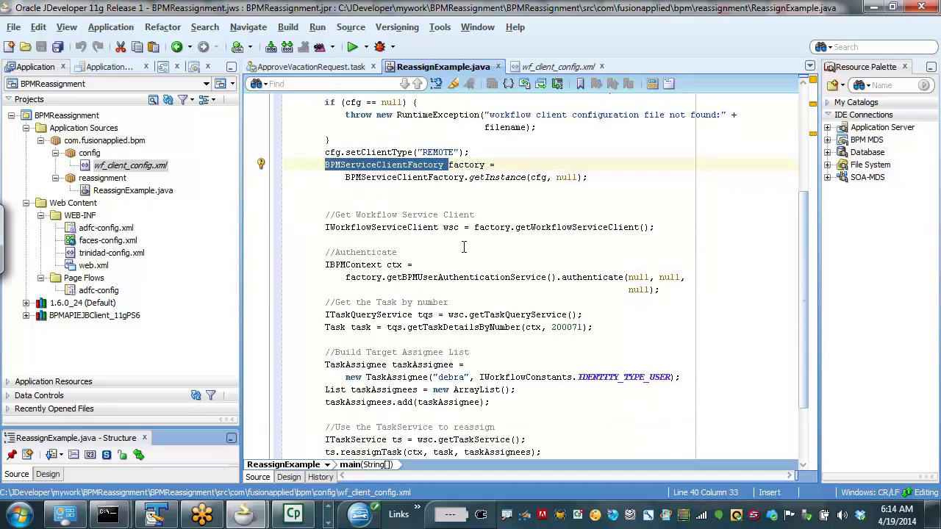
double_click(539, 177)
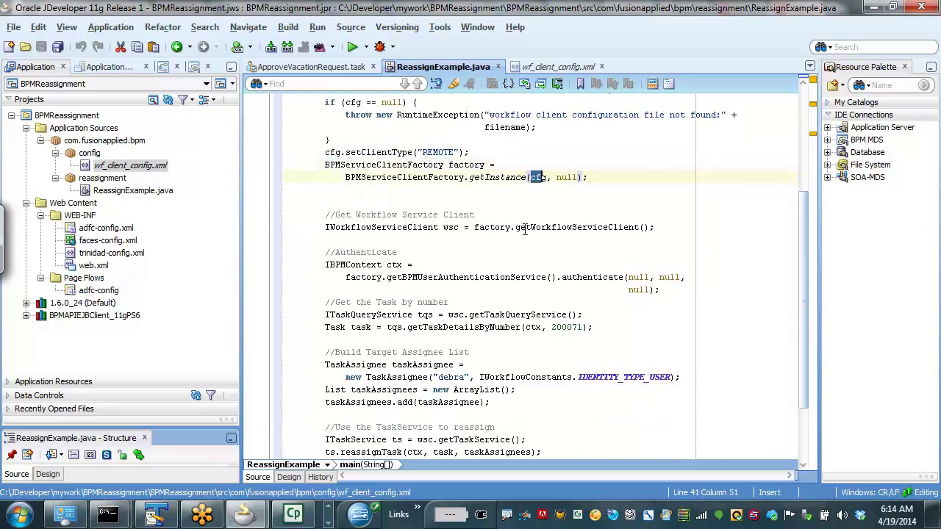
- Examine the workflow service client and IBPMContext authentication code, comparing its null arguments with the credentials in wf_client_config.xml
scroll(413, 263, down, 1)
scroll(414, 263, down, 1)
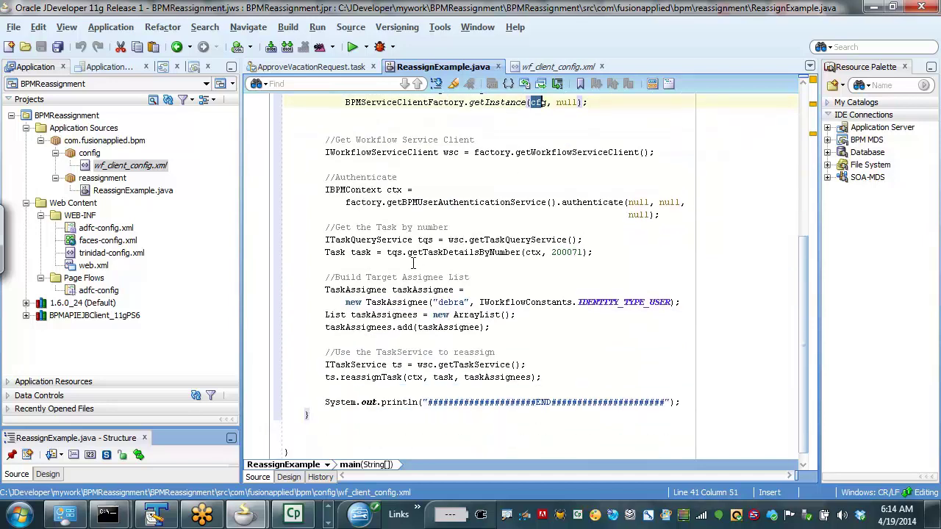
drag(326, 152, 514, 153)
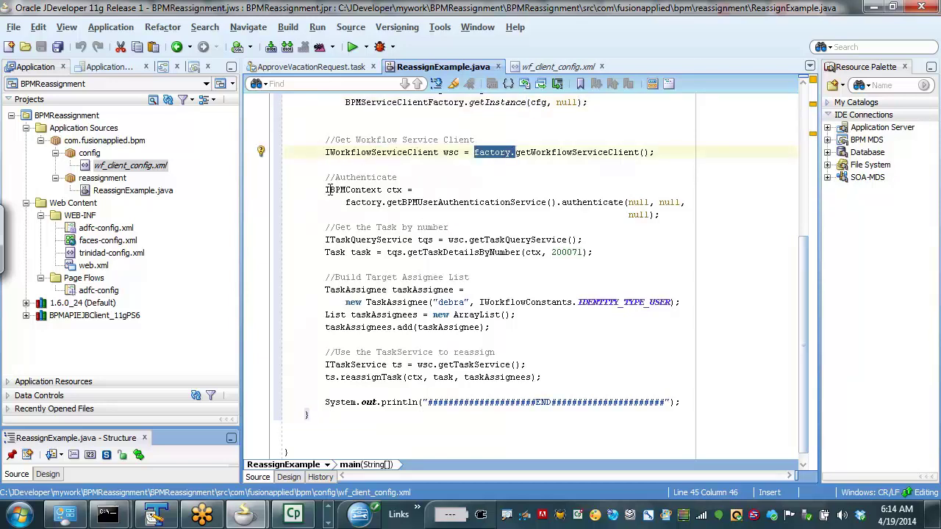
drag(325, 190, 382, 189)
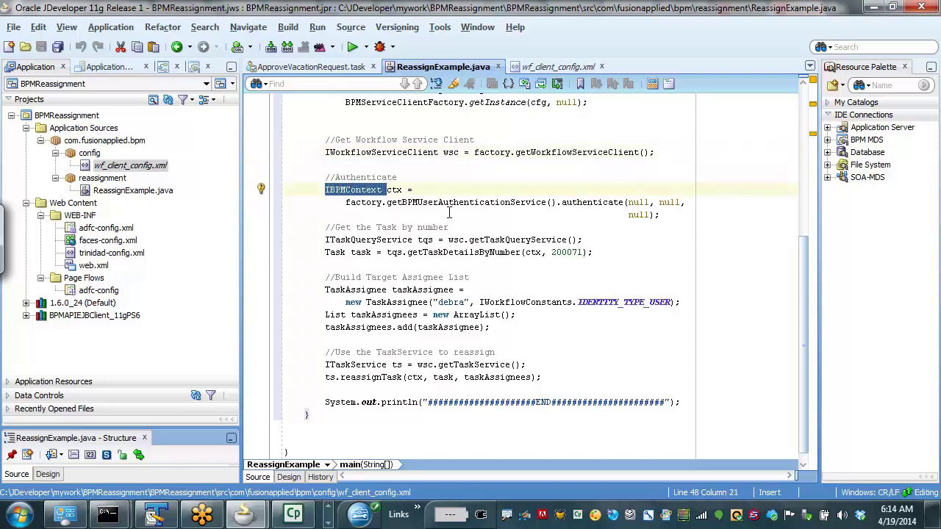
drag(627, 203, 660, 215)
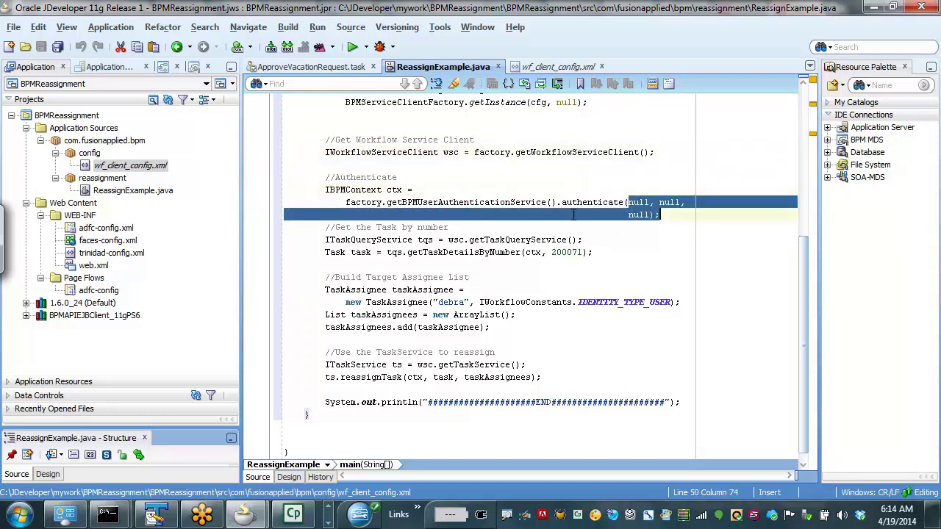
click(560, 67)
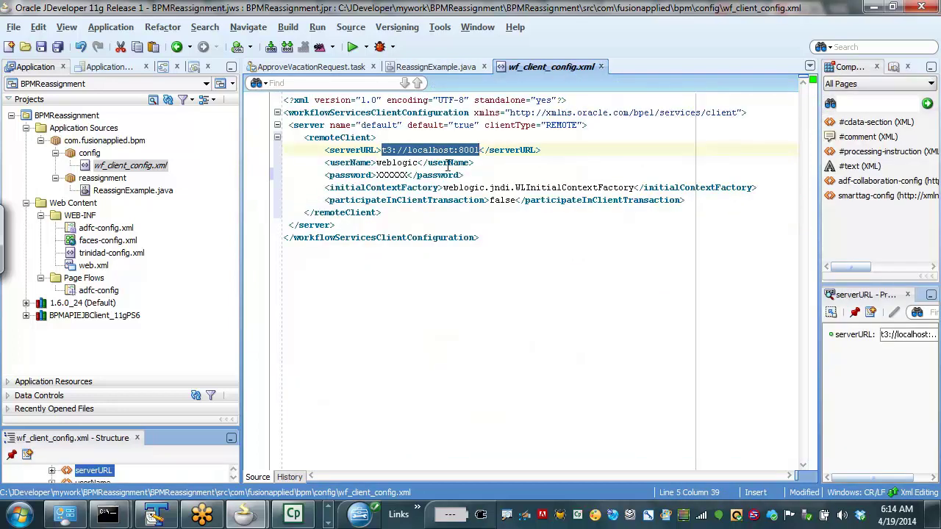
click(430, 67)
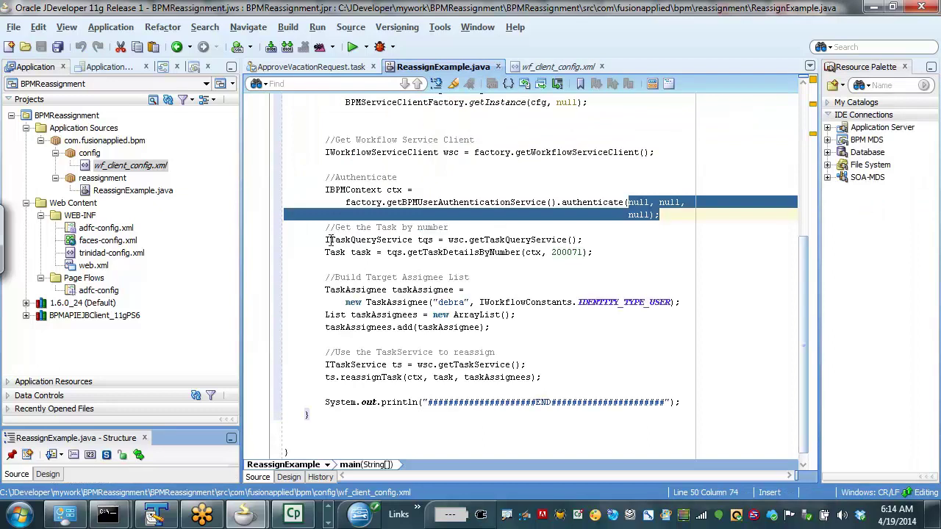
- Examine the code that gets the task by number, builds the target assignee with IDENTITY_TYPE_USER and calls reassignTask
drag(326, 252, 369, 252)
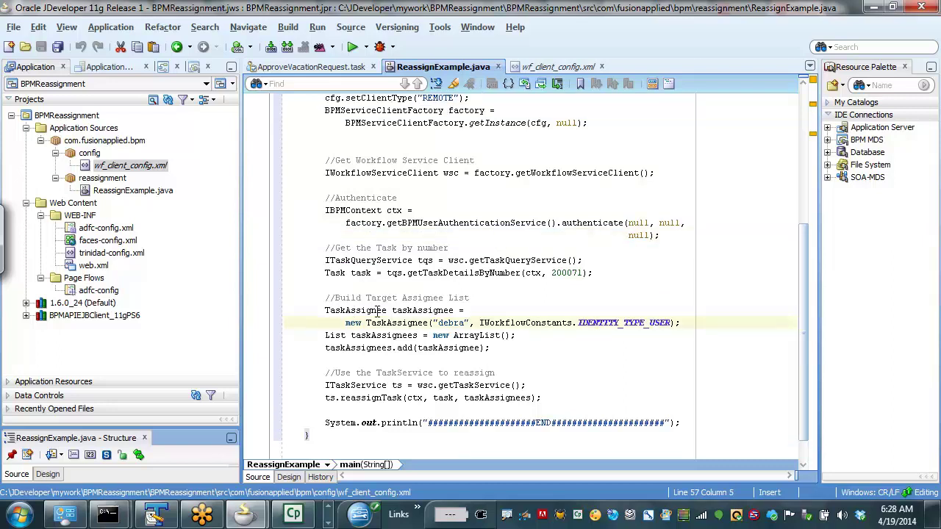
drag(431, 323, 465, 323)
drag(536, 323, 672, 323)
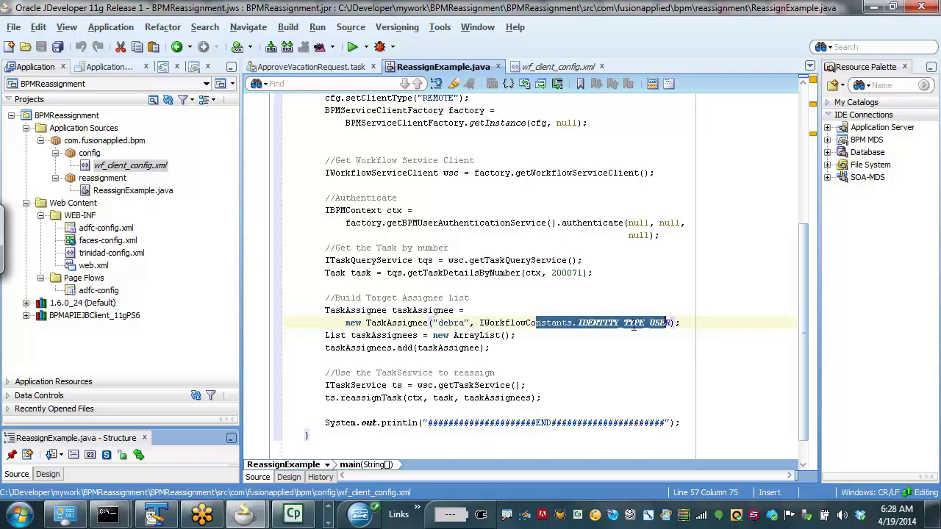
mouse_move(633, 324)
drag(326, 398, 564, 397)
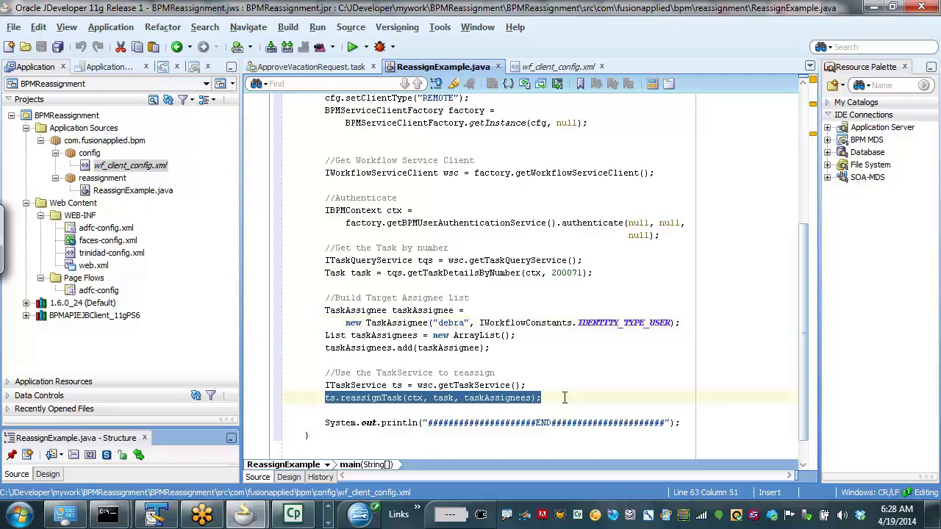